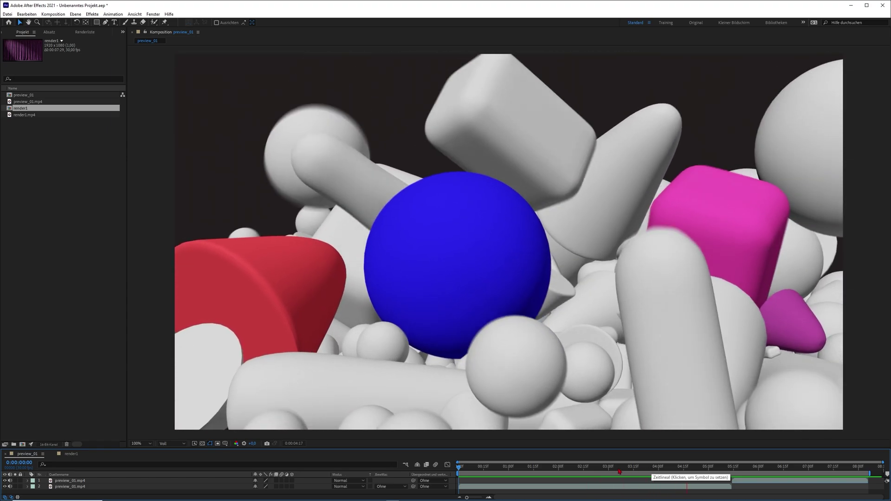
Scrub through the preview_01 composition to review the curtains opening over the pile of soft-body shapes
{"action": "left_click", "coordinate": [605, 468]}
{"action": "left_click_drag", "start_coordinate": [593, 473], "coordinate": [572, 466]}
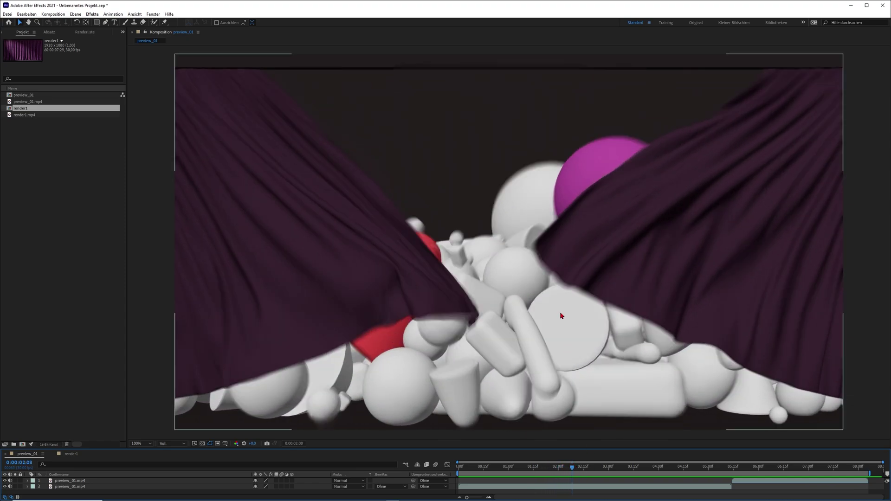
{"action": "left_click_drag", "start_coordinate": [572, 466], "coordinate": [655, 472]}
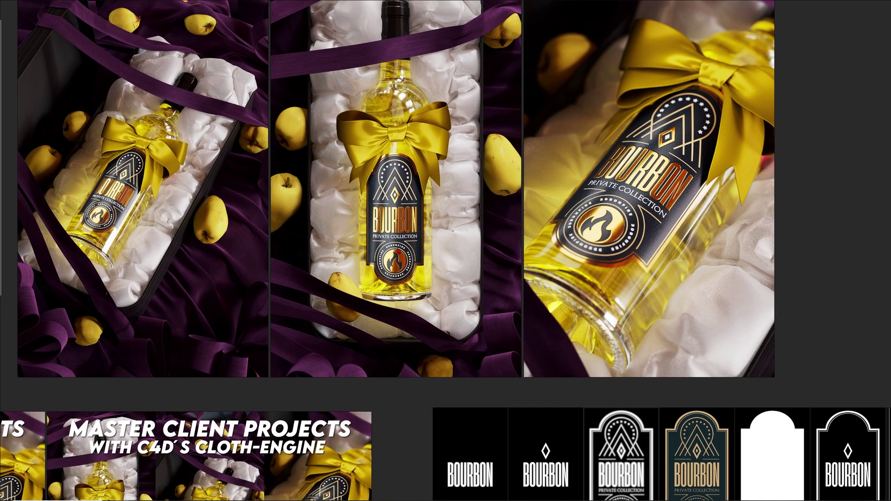
Look over the wall of tutorial thumbnails on the reference board
{"action": "scroll", "coordinate": [635, 181], "scroll_direction": "up", "scroll_amount": 3}
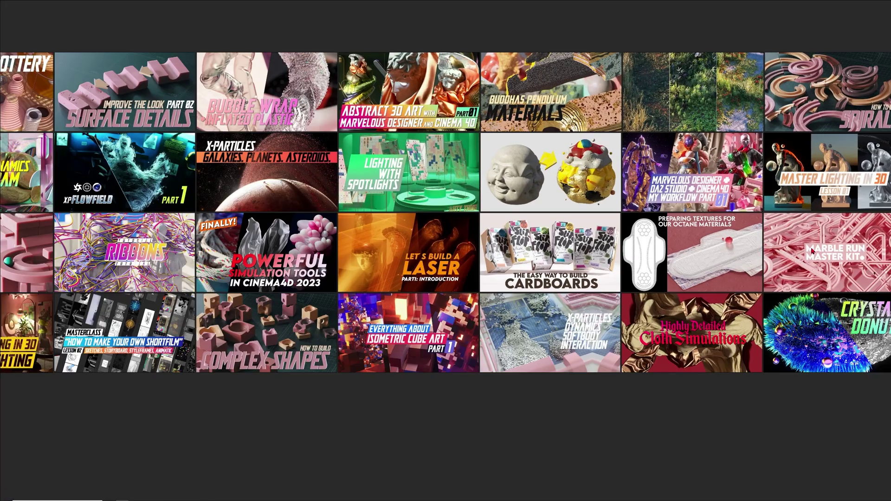
{"action": "middle_click_drag", "start_coordinate": [235, 210], "coordinate": [527, 236]}
{"action": "middle_click_drag", "start_coordinate": [288, 209], "coordinate": [473, 237]}
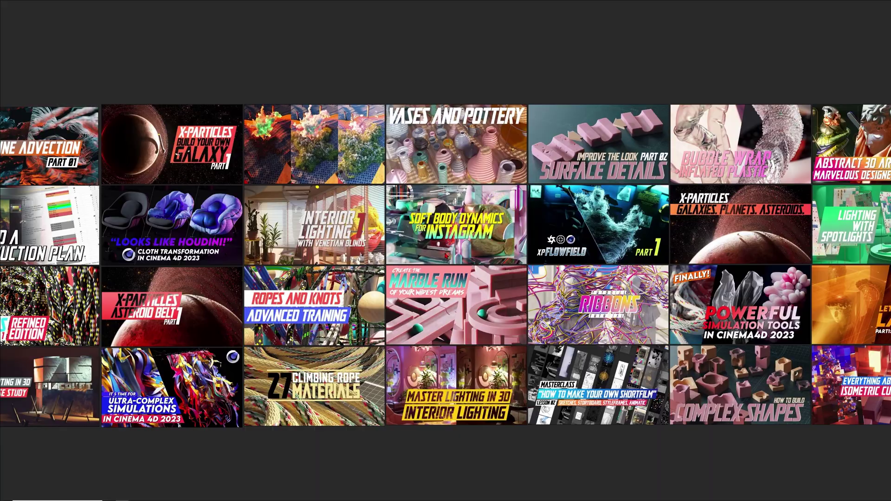
{"action": "middle_click_drag", "start_coordinate": [222, 176], "coordinate": [519, 222]}
{"action": "middle_click_drag", "start_coordinate": [25, 61], "coordinate": [474, 197]}
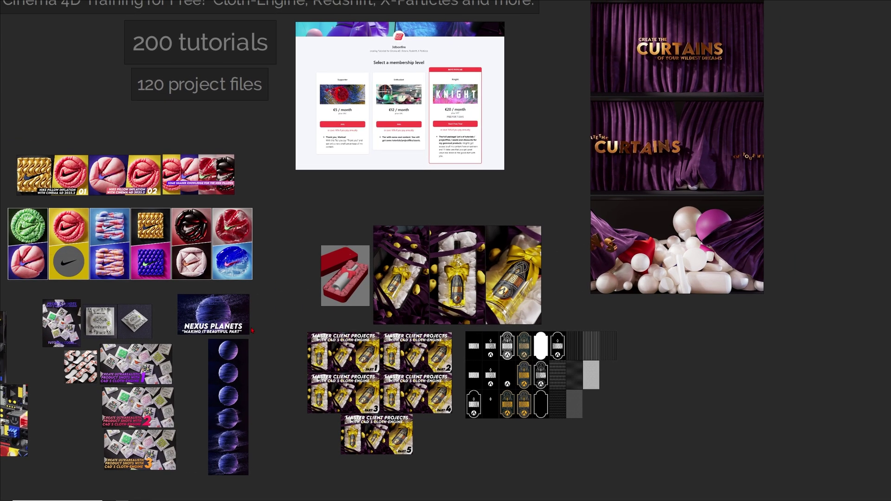
Switch to the browser and view the Gumroad product page and the Instagram profile
{"action": "left_click", "coordinate": [212, 493]}
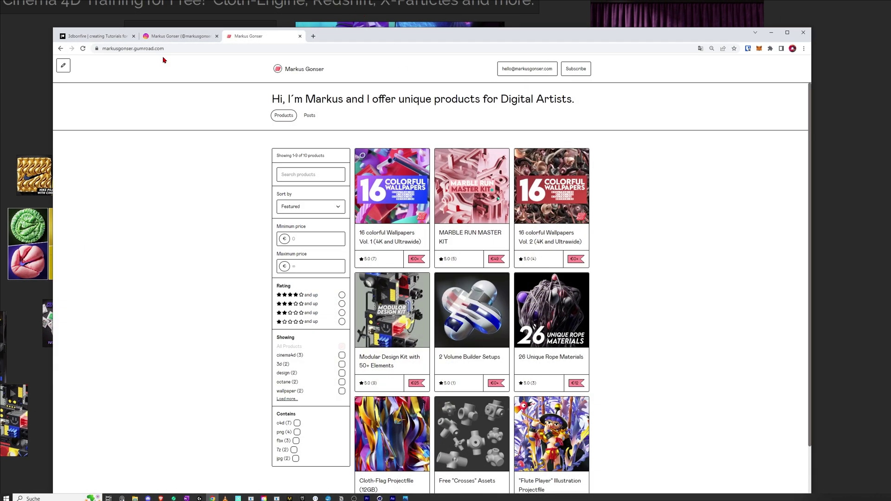
{"action": "left_click_drag", "start_coordinate": [166, 49], "coordinate": [99, 52]}
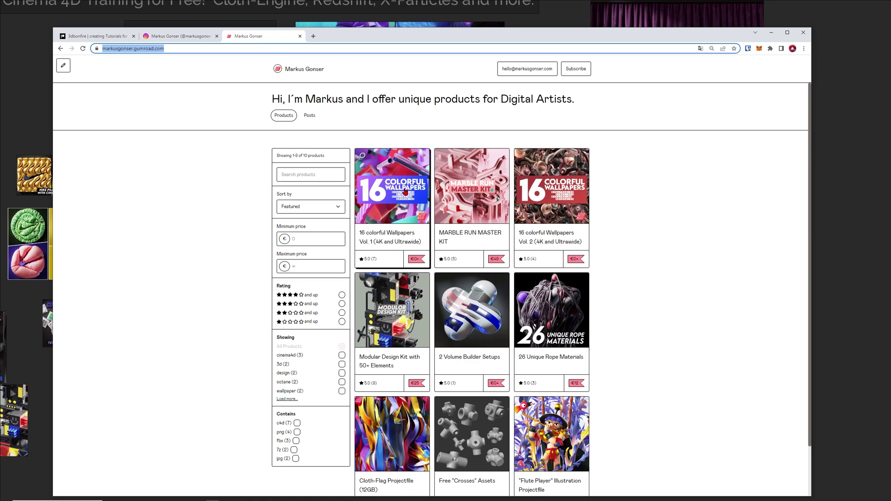
{"action": "left_click", "coordinate": [201, 36]}
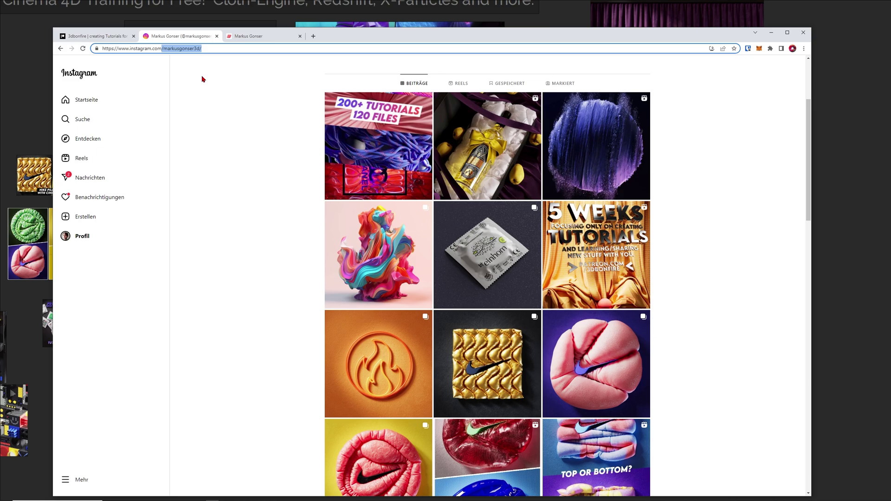
{"action": "scroll", "coordinate": [311, 169], "scroll_direction": "up", "scroll_amount": 3}
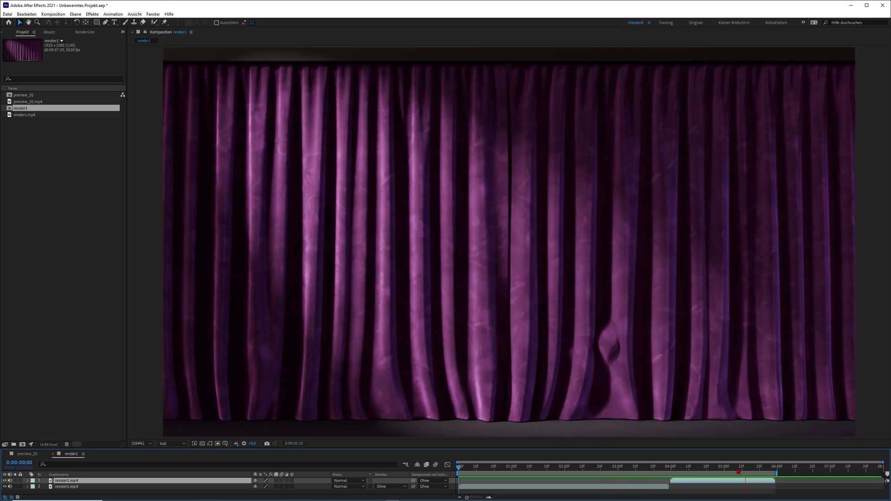
Review the render1 composition in After Effects and scrub the curtain simulation in the Cinema 4D scene
{"action": "left_click", "coordinate": [758, 468]}
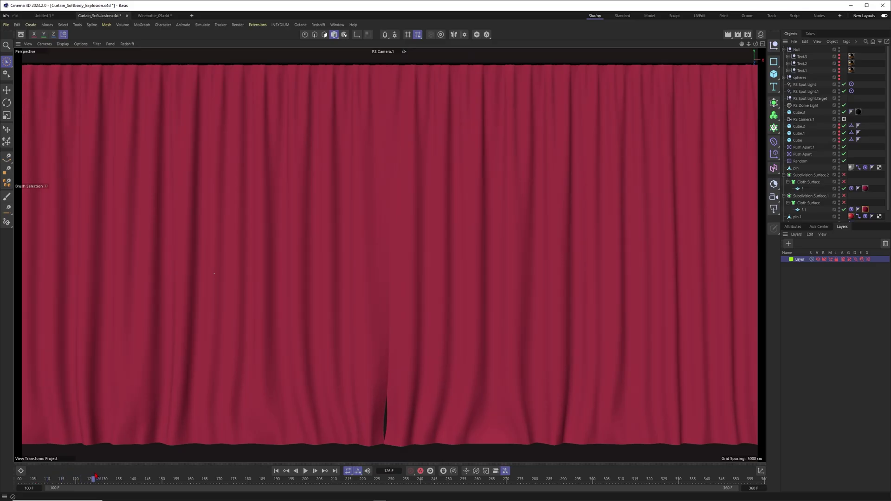
{"action": "left_click_drag", "start_coordinate": [94, 477], "coordinate": [308, 473]}
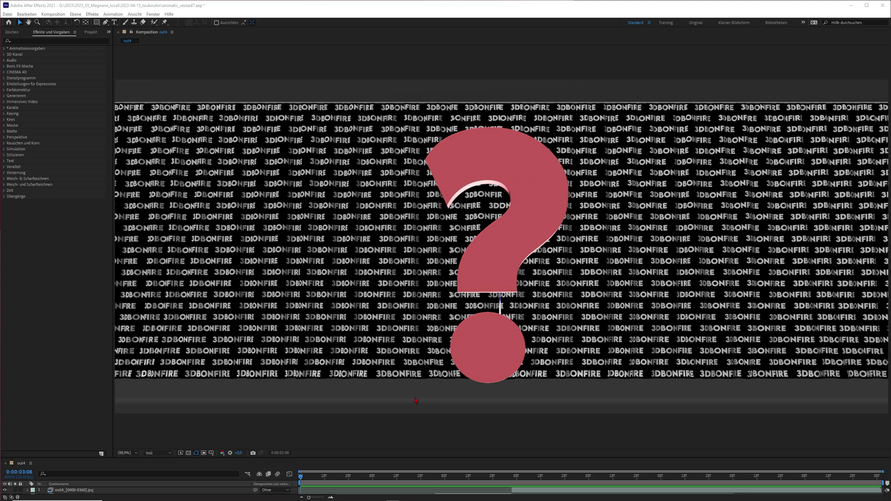
Enlarge the timeline area of the out4 composition and play the animatic
{"action": "left_click", "coordinate": [465, 457]}
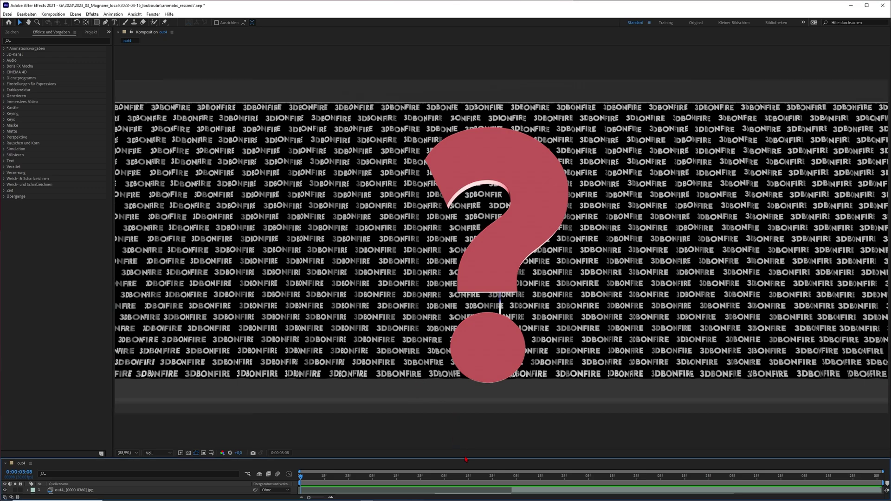
{"action": "left_click_drag", "start_coordinate": [466, 457], "coordinate": [466, 407]}
{"action": "key", "text": "space"}
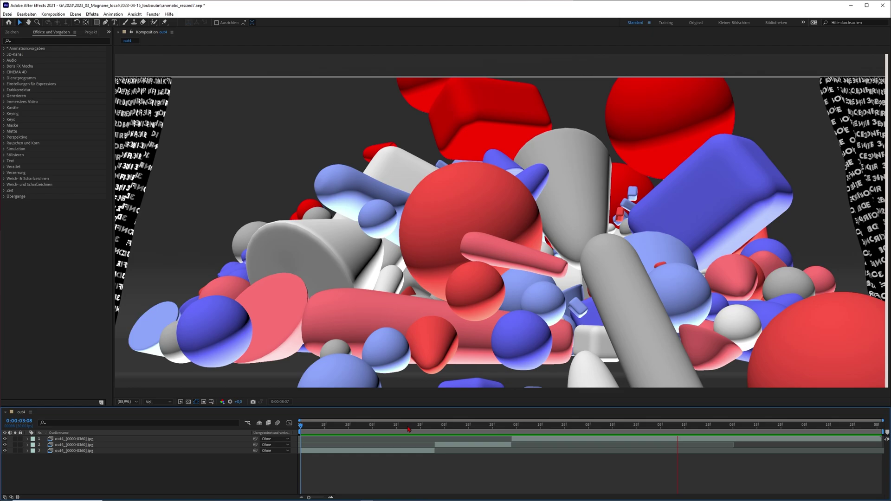
Scrub the early part of the out4 animatic to examine the hook, question mark and first curtain deformation
{"action": "left_click", "coordinate": [332, 425]}
{"action": "left_click_drag", "start_coordinate": [336, 434], "coordinate": [398, 430]}
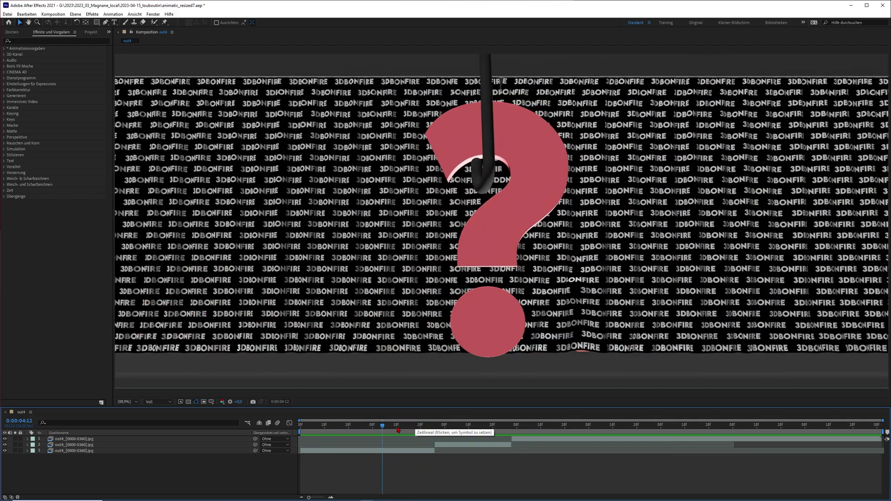
{"action": "left_click", "coordinate": [363, 428]}
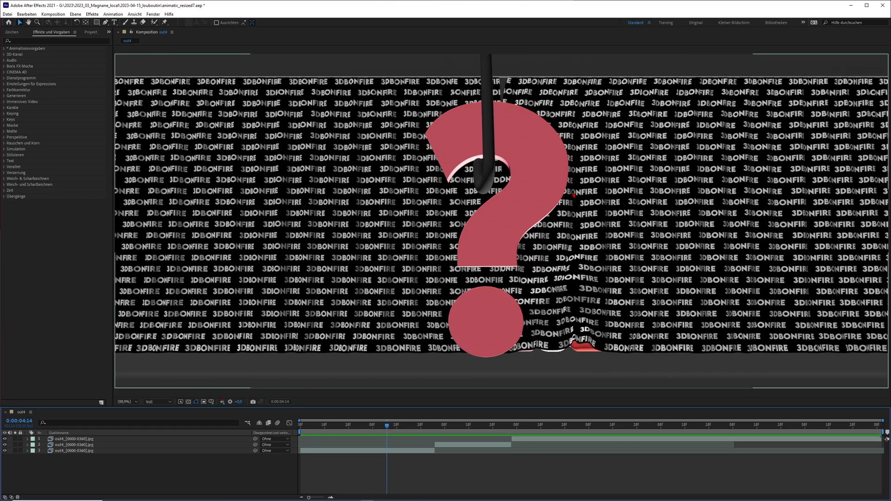
{"action": "left_click_drag", "start_coordinate": [387, 425], "coordinate": [363, 425]}
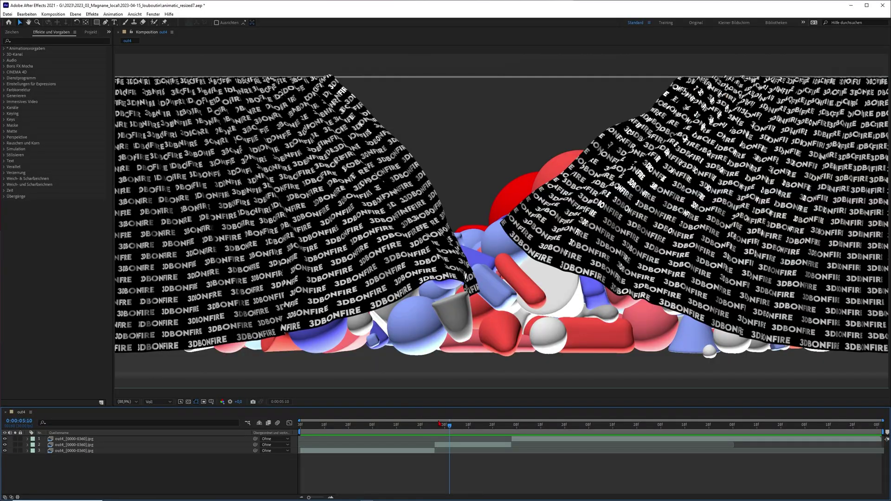
Scrub through the curtain opening and the soft-body explosion in the out4 animatic
{"action": "mouse_move", "coordinate": [412, 423]}
{"action": "left_mouse_down"}
{"action": "mouse_move", "coordinate": [361, 422]}
{"action": "mouse_move", "coordinate": [468, 422]}
{"action": "mouse_move", "coordinate": [396, 420]}
{"action": "left_mouse_up"}
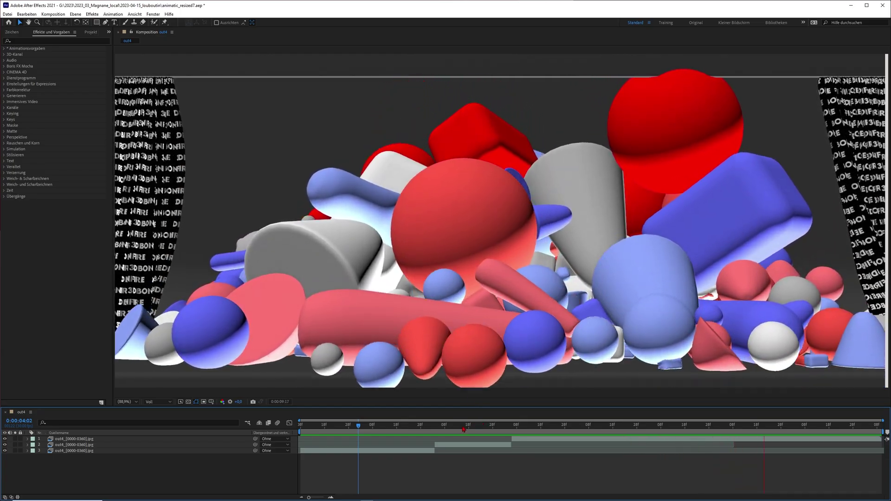
{"action": "left_click_drag", "start_coordinate": [449, 427], "coordinate": [583, 409]}
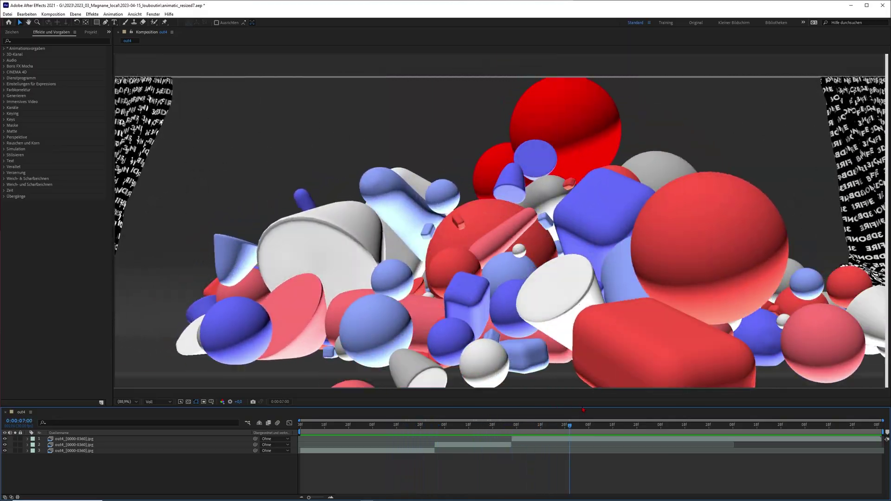
{"action": "left_click_drag", "start_coordinate": [520, 415], "coordinate": [463, 411]}
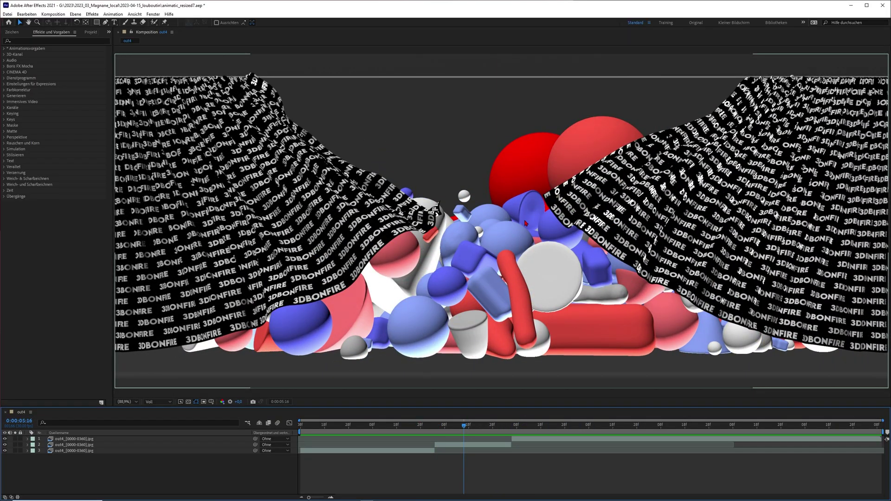
{"action": "left_click_drag", "start_coordinate": [466, 428], "coordinate": [525, 413]}
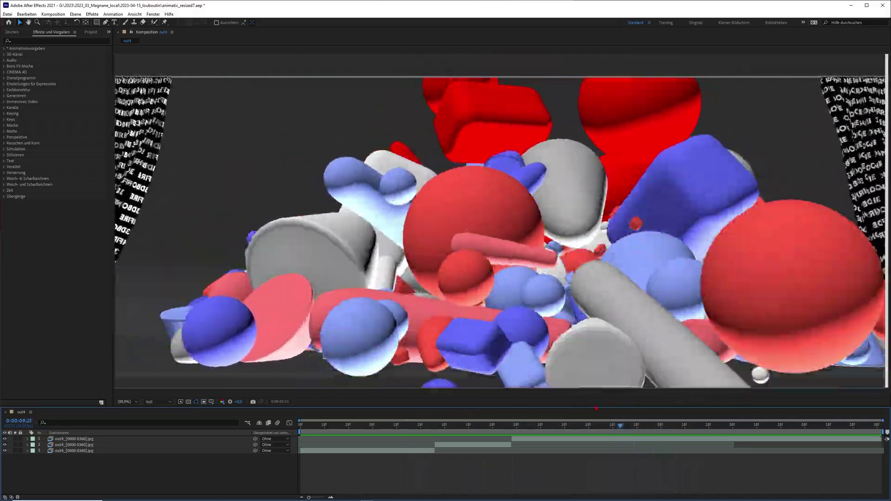
{"action": "left_click_drag", "start_coordinate": [596, 409], "coordinate": [554, 403]}
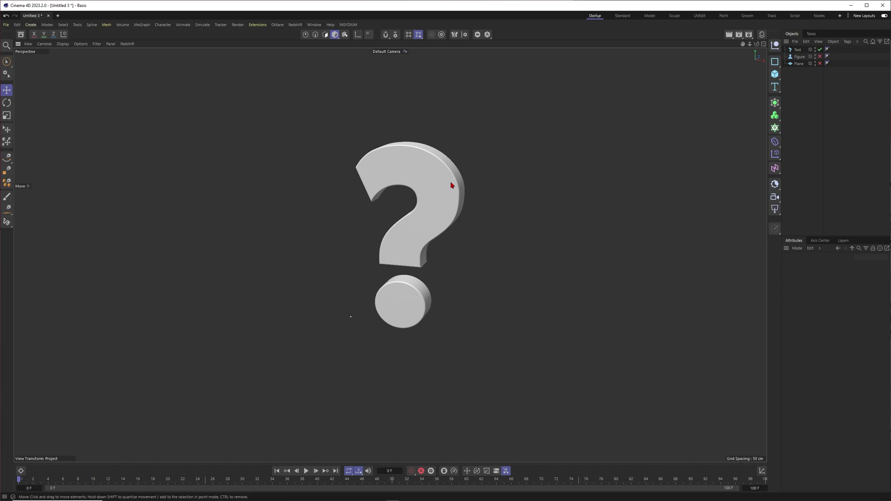
In Cinema 4D, hide the question-mark text and show the floor plane and the figure
{"action": "left_click", "coordinate": [819, 50]}
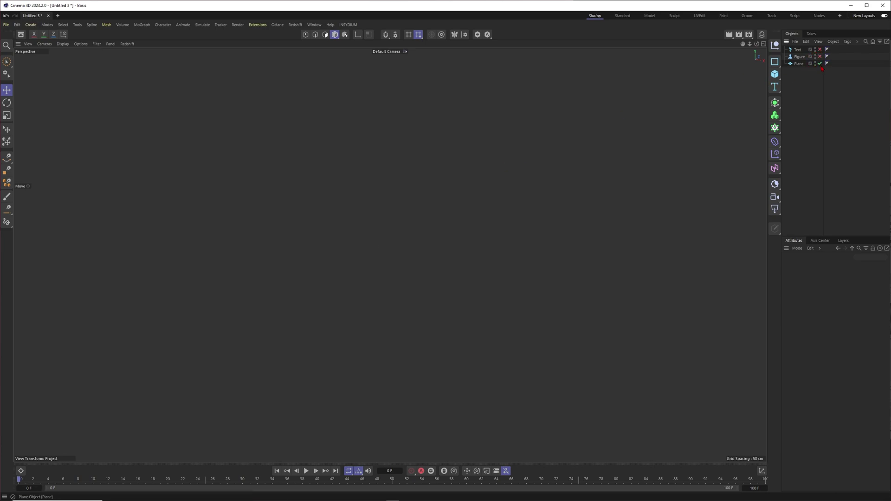
{"action": "right_click_drag", "start_coordinate": [405, 296], "coordinate": [384, 320], "text": "alt"}
{"action": "middle_click_drag", "start_coordinate": [384, 320], "coordinate": [394, 241], "text": "alt"}
{"action": "left_click_drag", "start_coordinate": [394, 241], "coordinate": [388, 252], "text": "alt"}
{"action": "middle_click_drag", "start_coordinate": [388, 253], "coordinate": [386, 241], "text": "alt"}
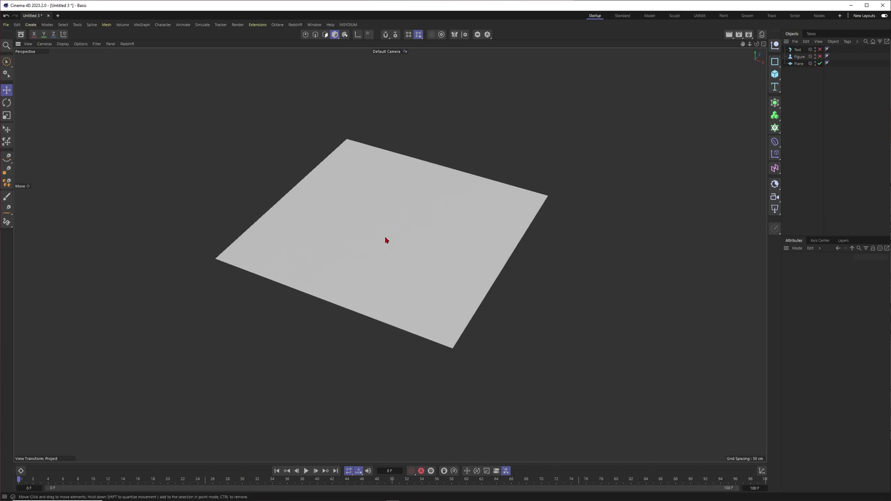
{"action": "left_click", "coordinate": [401, 189]}
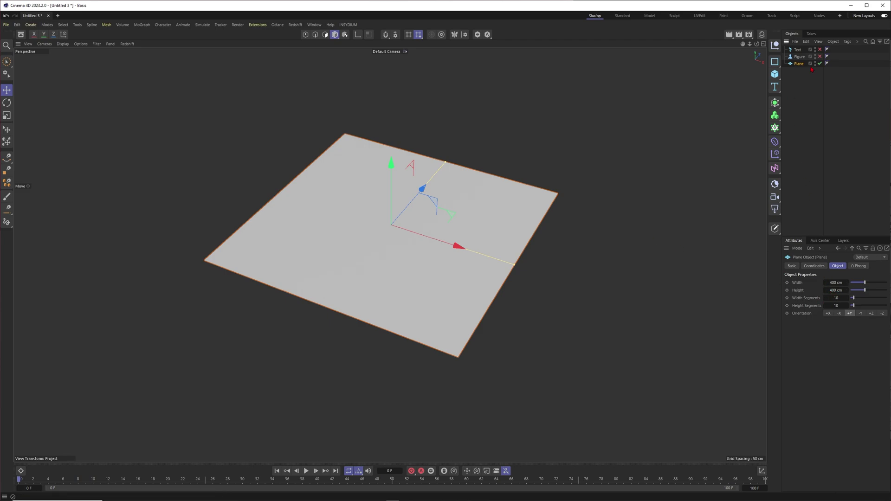
{"action": "left_click", "coordinate": [819, 56]}
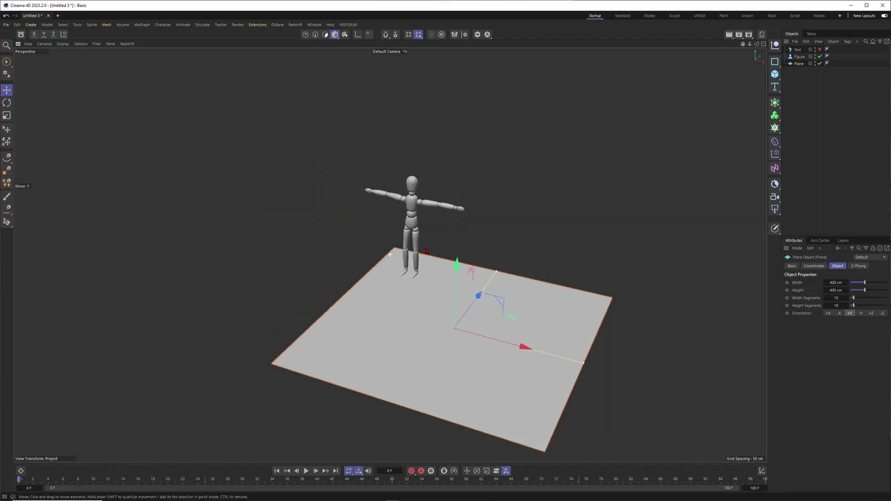
{"action": "left_click", "coordinate": [747, 78]}
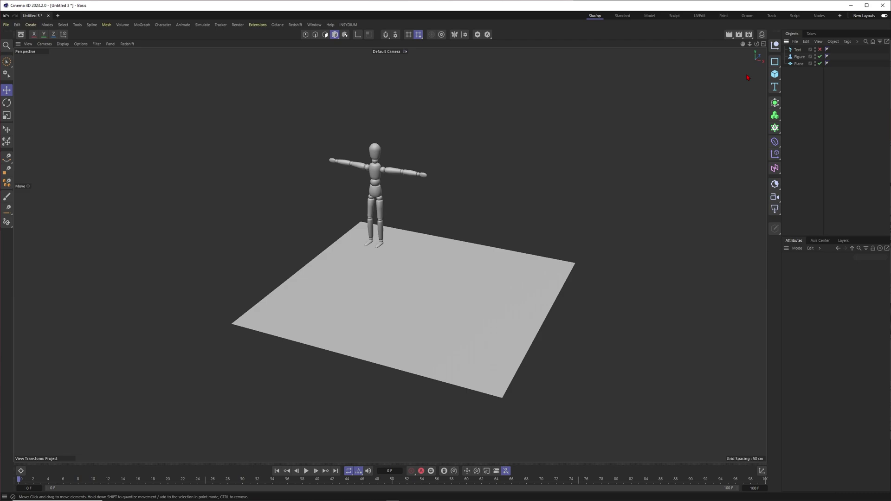
Add a second plane above the floor plane and set its orientation to +Z
{"action": "left_click_drag", "start_coordinate": [776, 77], "coordinate": [803, 98]}
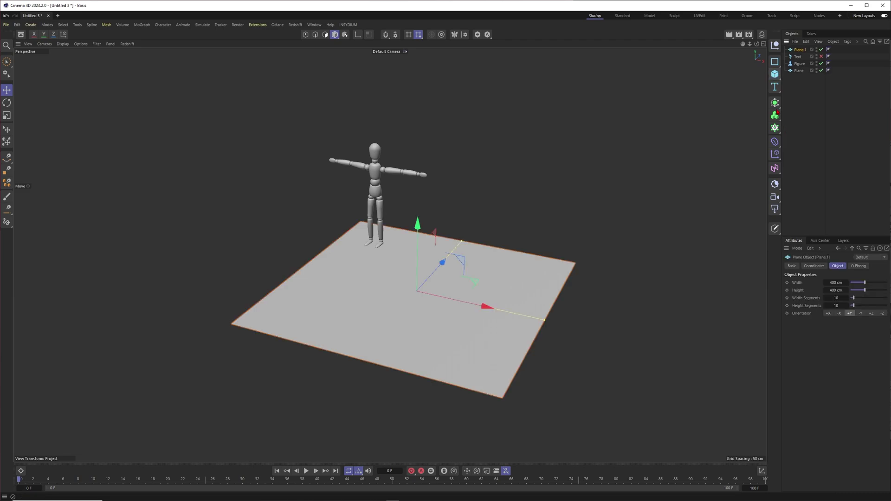
{"action": "left_click_drag", "start_coordinate": [445, 255], "coordinate": [395, 115], "text": "alt"}
{"action": "middle_click_drag", "start_coordinate": [397, 174], "coordinate": [407, 187], "text": "alt"}
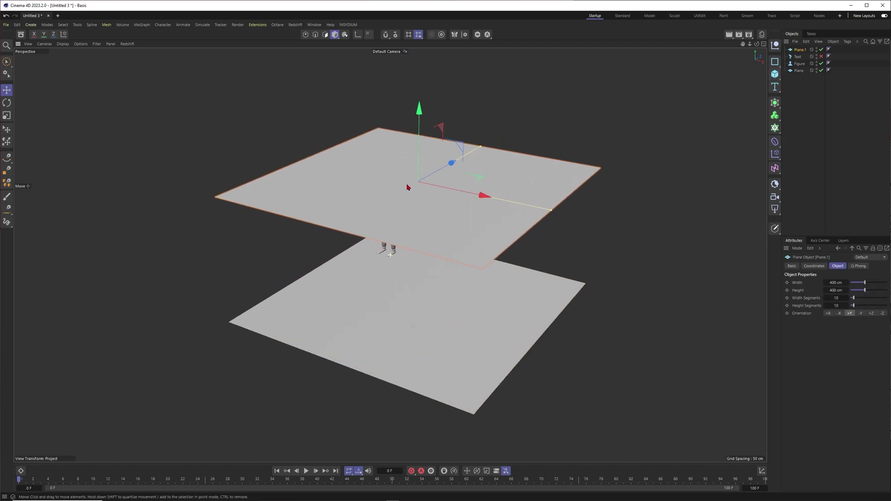
{"action": "left_click", "coordinate": [871, 314]}
{"action": "right_click_drag", "start_coordinate": [458, 220], "coordinate": [444, 230], "text": "alt"}
{"action": "left_click_drag", "start_coordinate": [444, 229], "coordinate": [475, 214], "text": "alt"}
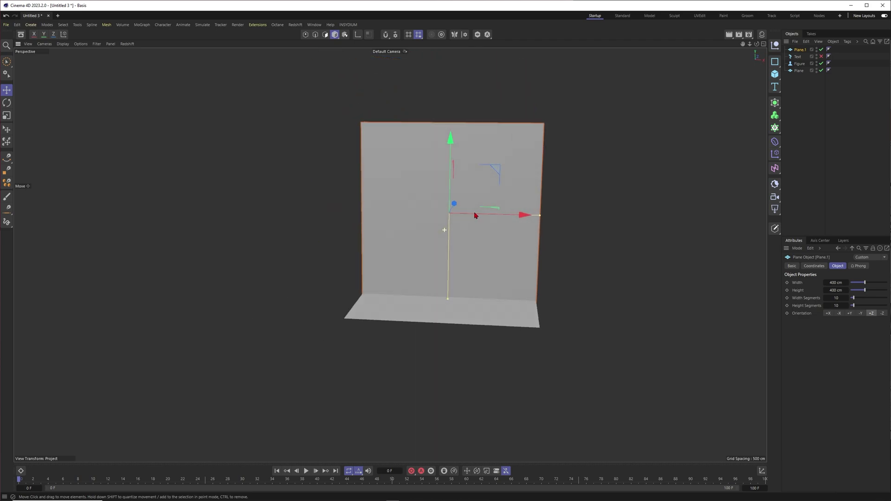
Set the upright plane's width to 800 cm and its height to 300 cm
{"action": "left_click_drag", "start_coordinate": [542, 215], "coordinate": [616, 217]}
{"action": "left_click_drag", "start_coordinate": [461, 195], "coordinate": [412, 203], "text": "alt"}
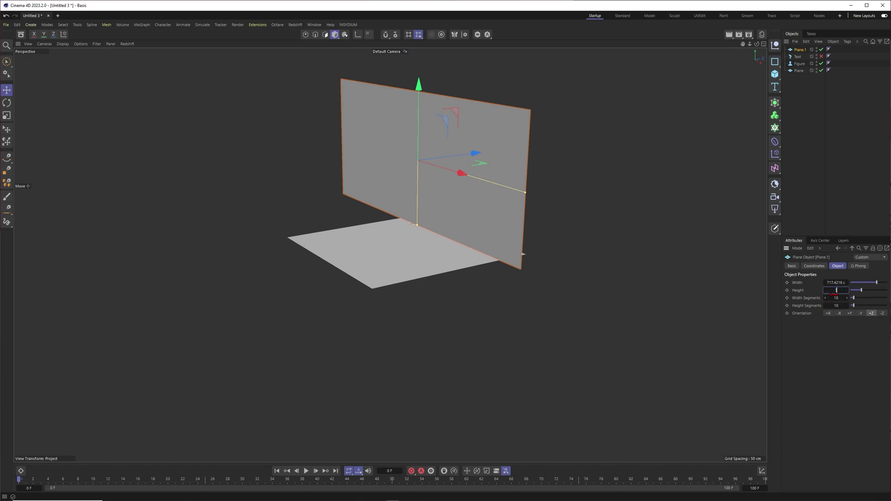
{"action": "type", "text": "300"}
{"action": "key", "text": "Return"}
{"action": "type", "text": "800"}
{"action": "key", "text": "Return"}
{"action": "left_click_drag", "start_coordinate": [459, 174], "coordinate": [419, 231], "text": "alt"}
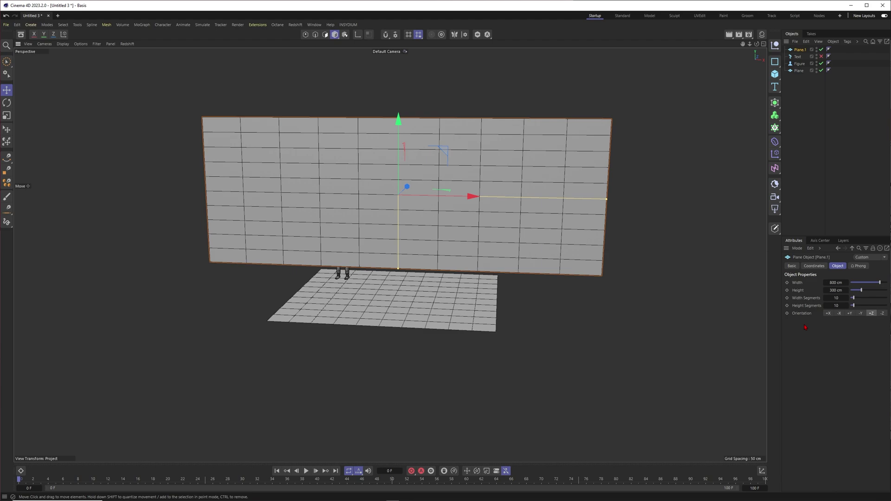
Set the upright plane's width segments to 100 and height segments to 40, and check its polygons up close
{"action": "left_click_drag", "start_coordinate": [838, 300], "coordinate": [843, 305]}
{"action": "type", "text": "100"}
{"action": "key", "text": "Return"}
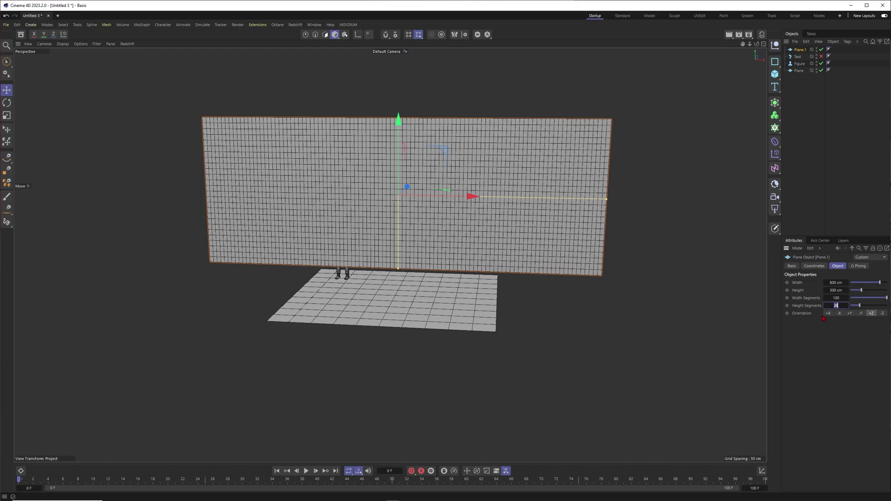
{"action": "type", "text": "0"}
{"action": "key", "text": "Return"}
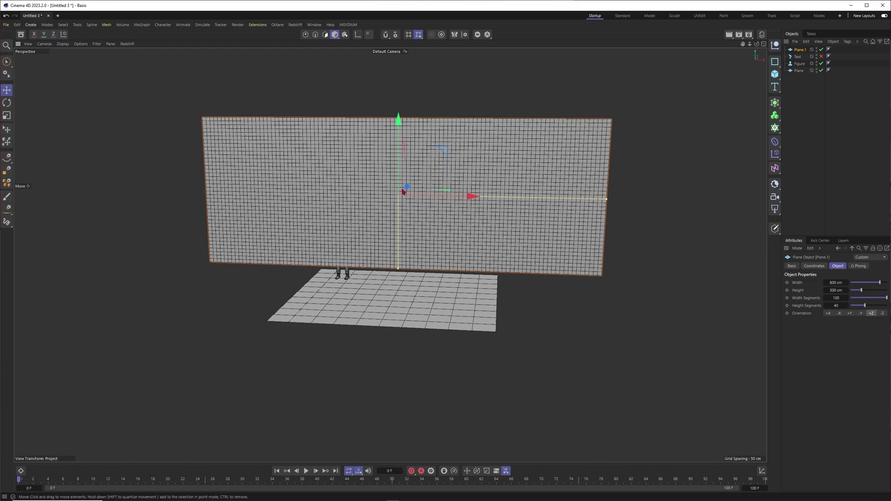
{"action": "scroll", "coordinate": [572, 166], "scroll_direction": "up", "scroll_amount": 10}
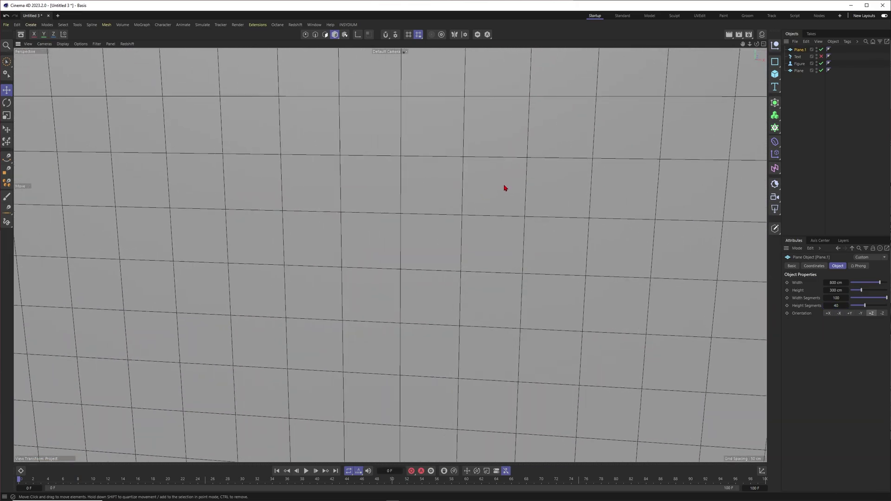
{"action": "left_click_drag", "start_coordinate": [504, 184], "coordinate": [506, 180], "text": "alt"}
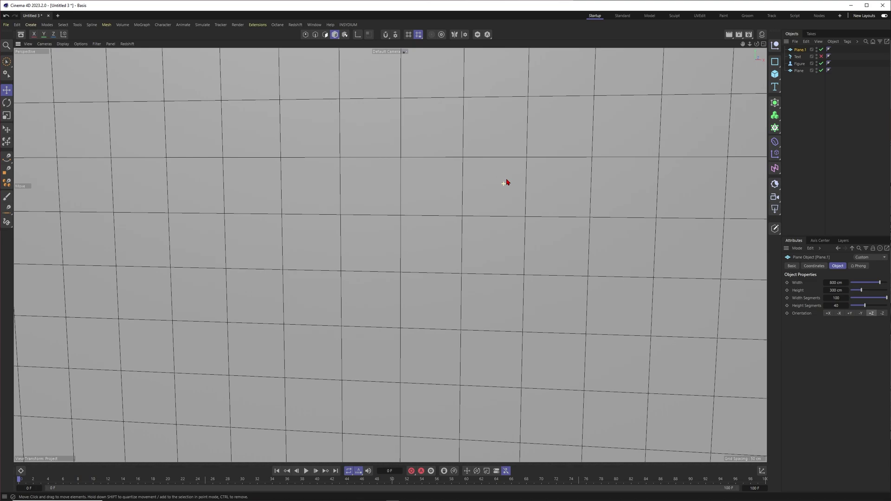
Duplicate the upright curtain plane and raise the copy straight up above the original
{"action": "right_click_drag", "start_coordinate": [507, 188], "coordinate": [286, 264], "text": "alt"}
{"action": "left_click_drag", "start_coordinate": [462, 197], "coordinate": [510, 216], "text": "alt"}
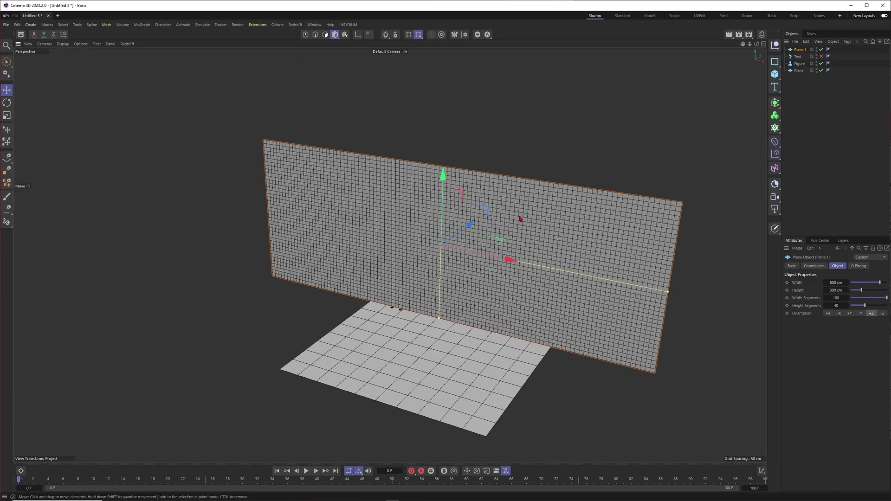
{"action": "left_click_drag", "start_coordinate": [585, 209], "coordinate": [525, 189], "text": "alt"}
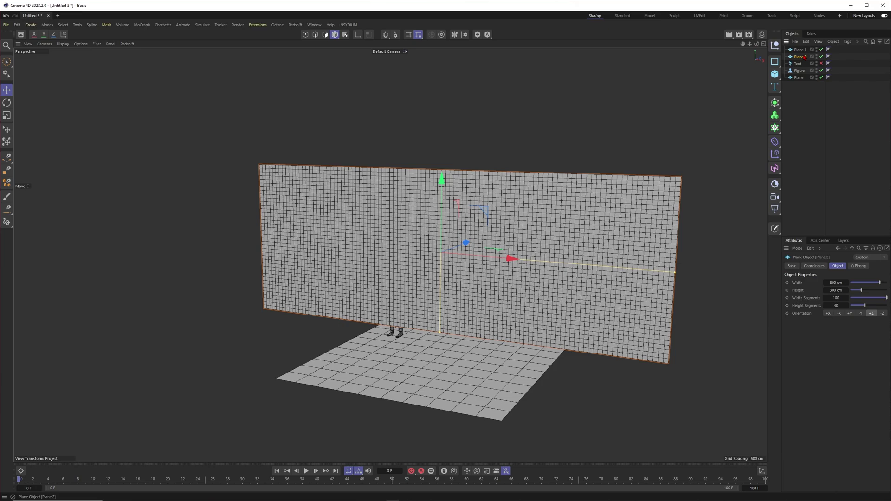
{"action": "left_click_drag", "start_coordinate": [444, 232], "coordinate": [446, 78]}
{"action": "middle_click_drag", "start_coordinate": [446, 108], "coordinate": [457, 183], "text": "alt"}
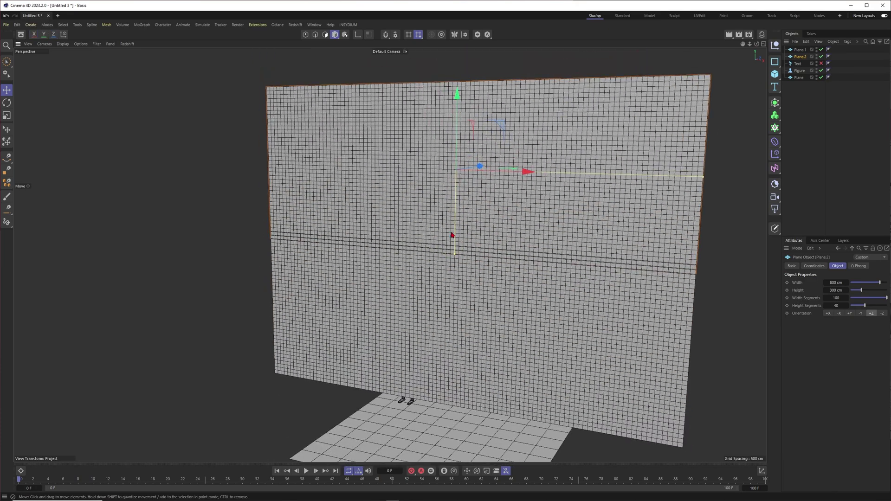
Reduce the copy's height to about 5.29 cm and lower it to just above the curtain plane's upper edge
{"action": "left_click_drag", "start_coordinate": [455, 254], "coordinate": [456, 170]}
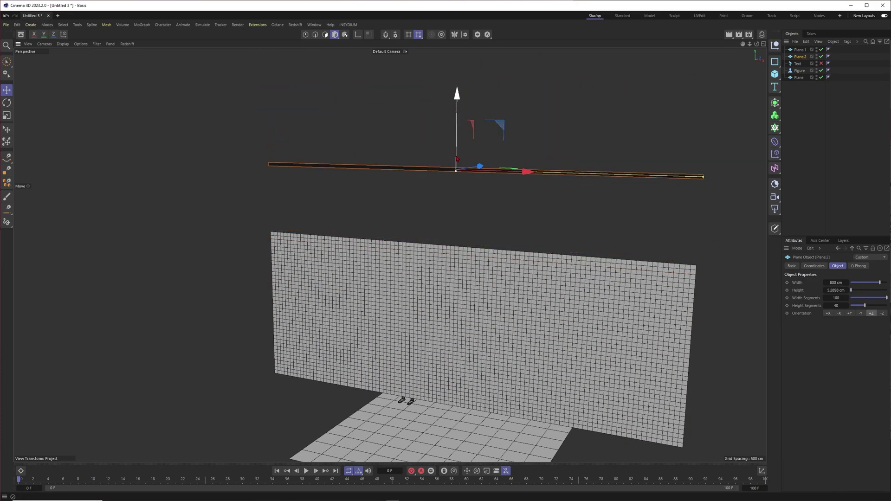
{"action": "scroll", "coordinate": [457, 170], "scroll_direction": "up", "scroll_amount": 8}
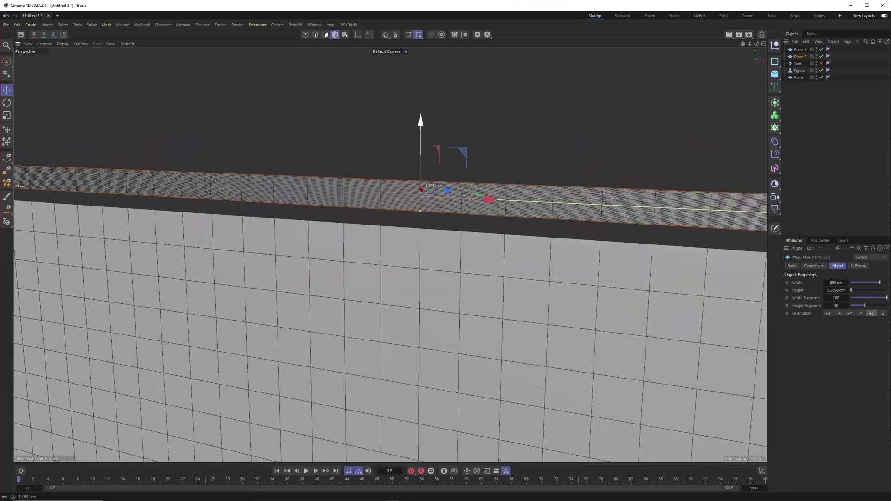
{"action": "scroll", "coordinate": [422, 190], "scroll_direction": "up", "scroll_amount": 5}
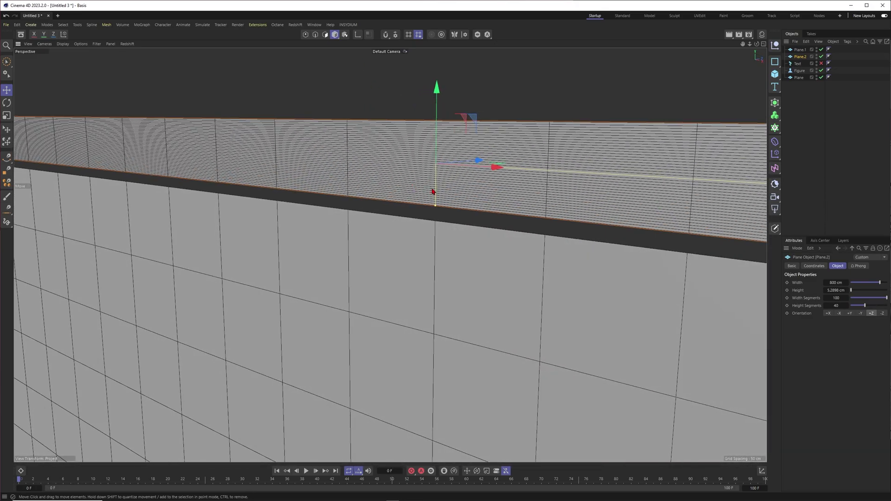
{"action": "scroll", "coordinate": [431, 191], "scroll_direction": "down", "scroll_amount": 3}
{"action": "scroll", "coordinate": [458, 181], "scroll_direction": "up", "scroll_amount": 2}
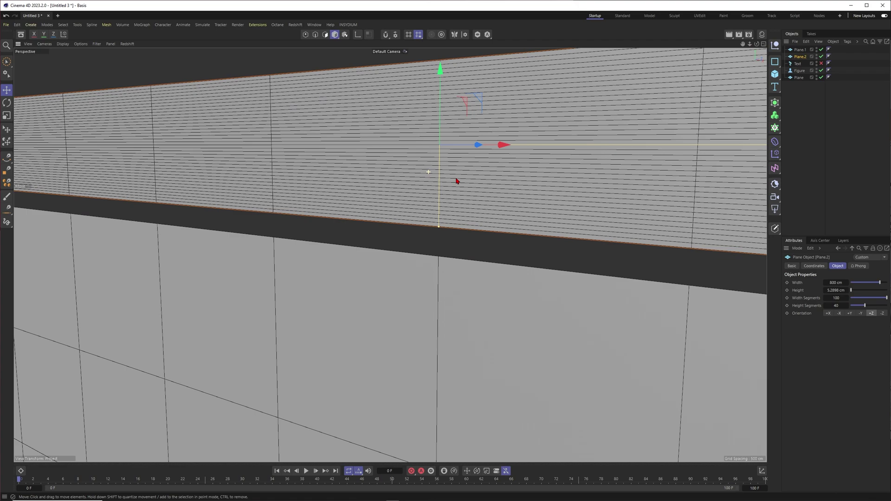
{"action": "left_click_drag", "start_coordinate": [436, 121], "coordinate": [441, 145]}
{"action": "scroll", "coordinate": [443, 173], "scroll_direction": "down", "scroll_amount": 6}
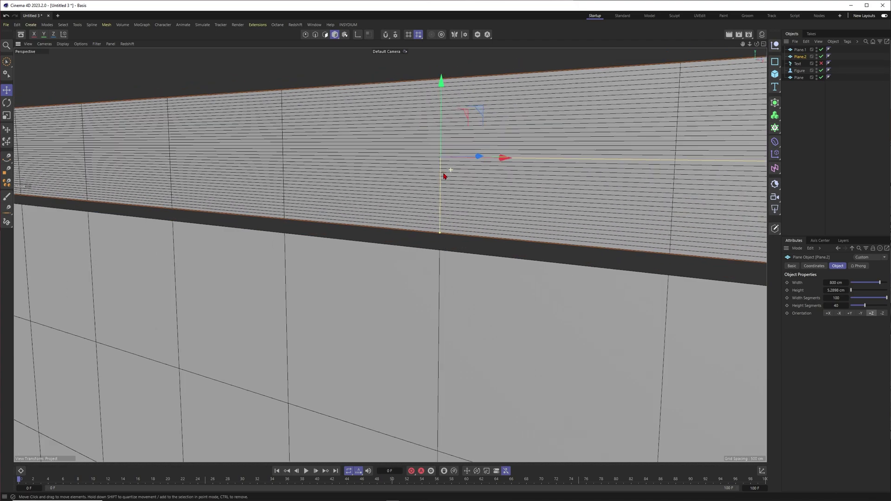
Set the strip's height segments to 1, then reduce its height to about 1.76 cm and adjust its vertical position
{"action": "left_click_drag", "start_coordinate": [427, 175], "coordinate": [468, 184], "text": "alt"}
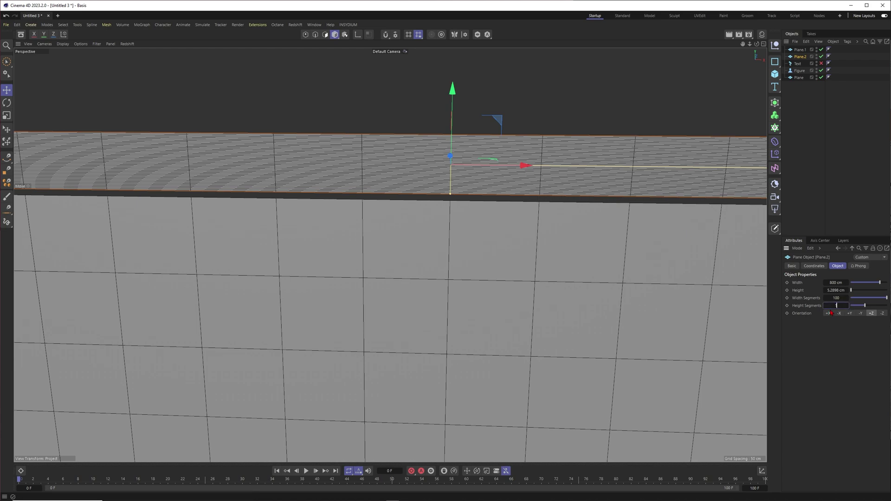
{"action": "key", "text": "Return"}
{"action": "left_click_drag", "start_coordinate": [548, 185], "coordinate": [559, 183], "text": "alt"}
{"action": "scroll", "coordinate": [558, 183], "scroll_direction": "up", "scroll_amount": 1}
{"action": "left_click_drag", "start_coordinate": [420, 187], "coordinate": [439, 192], "text": "alt"}
{"action": "left_click_drag", "start_coordinate": [439, 192], "coordinate": [441, 174]}
{"action": "left_click_drag", "start_coordinate": [441, 87], "coordinate": [441, 99]}
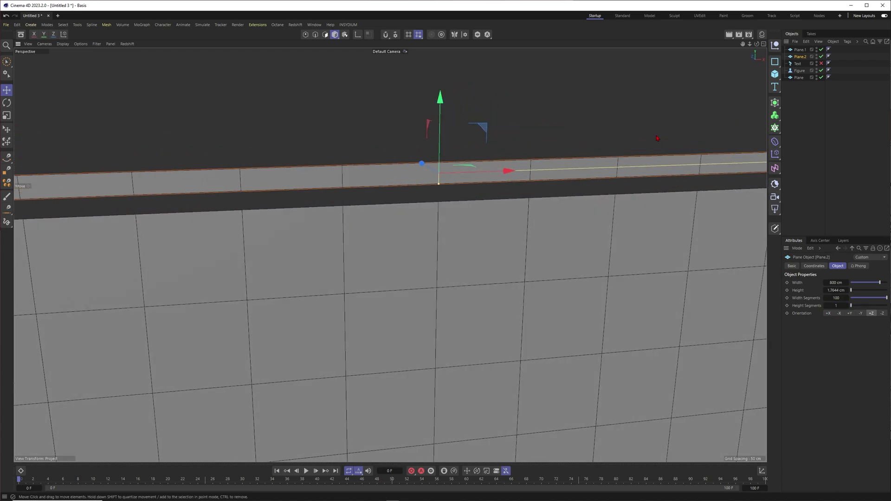
Create a new Redshift standard material and apply it to the thin strip above the curtain plane
{"action": "left_click", "coordinate": [762, 37]}
{"action": "left_click", "coordinate": [681, 84]}
{"action": "left_click_drag", "start_coordinate": [672, 75], "coordinate": [511, 182]}
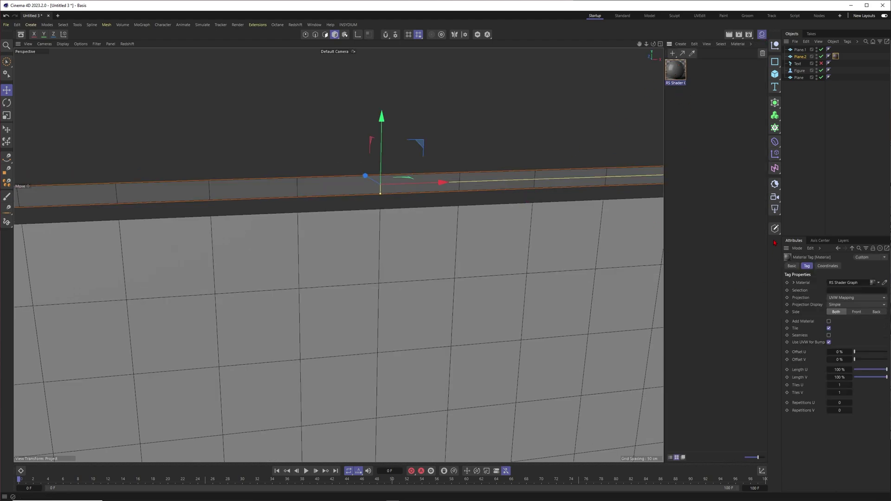
Set the strip material's base color to bright red, RGB 255, 87, 72
{"action": "double_click", "coordinate": [678, 83]}
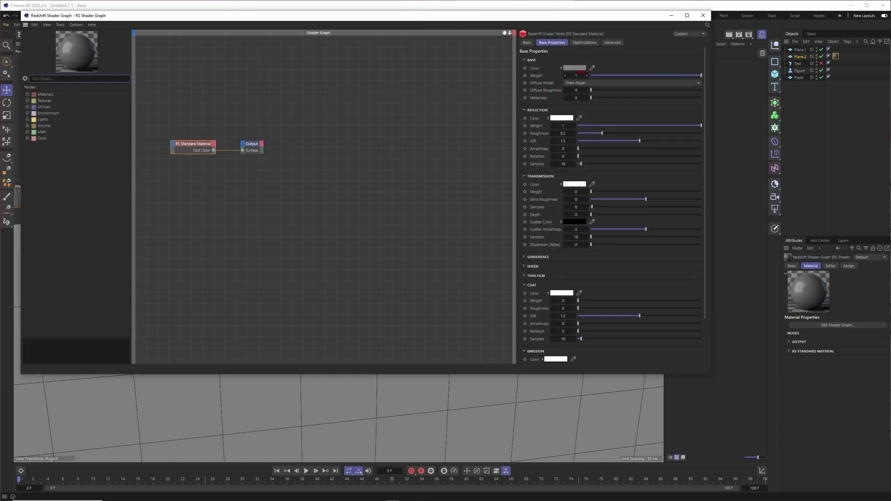
{"action": "left_click", "coordinate": [573, 68]}
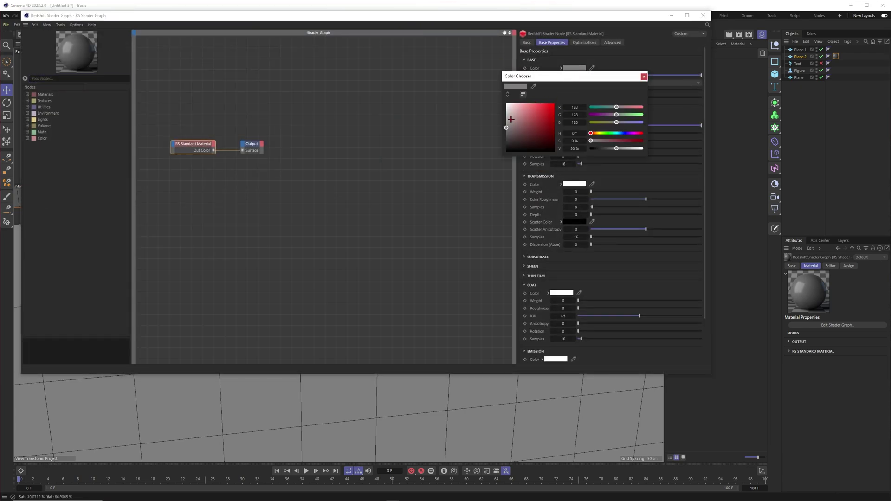
{"action": "left_click", "coordinate": [523, 104]}
{"action": "left_click_drag", "start_coordinate": [590, 133], "coordinate": [595, 135]}
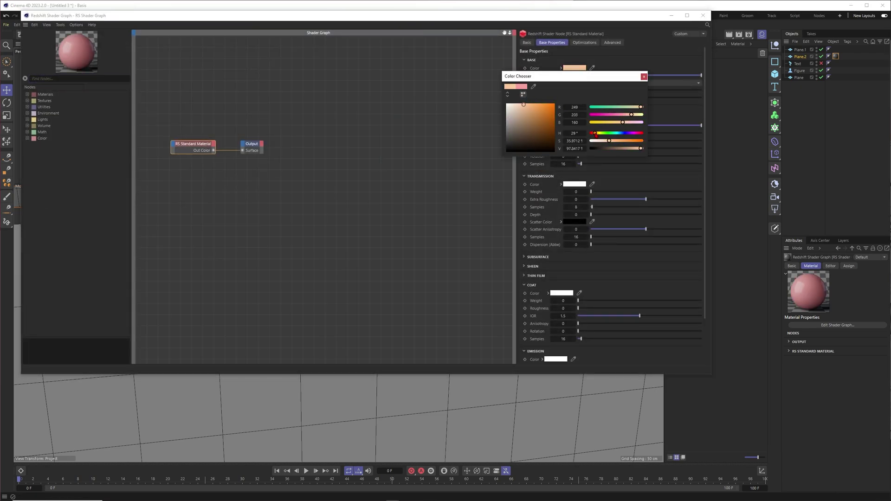
{"action": "left_click", "coordinate": [541, 103]}
{"action": "left_click", "coordinate": [591, 133]}
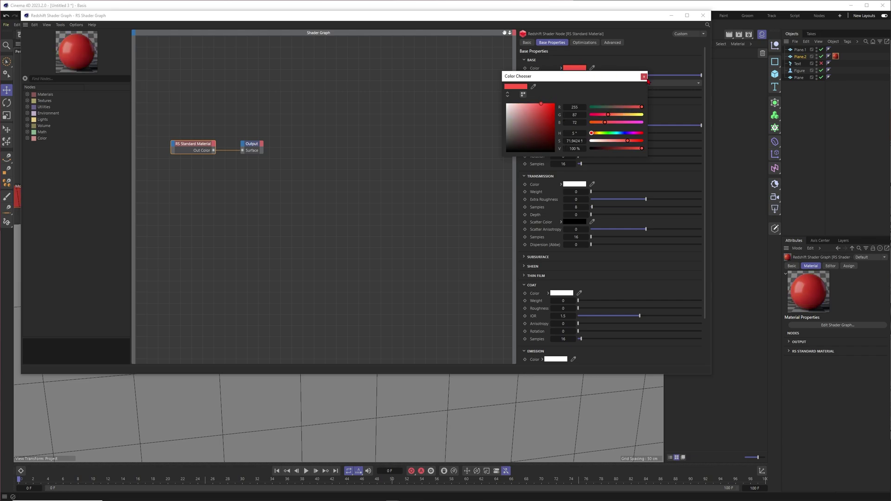
{"action": "left_click", "coordinate": [645, 76]}
{"action": "left_click", "coordinate": [703, 15]}
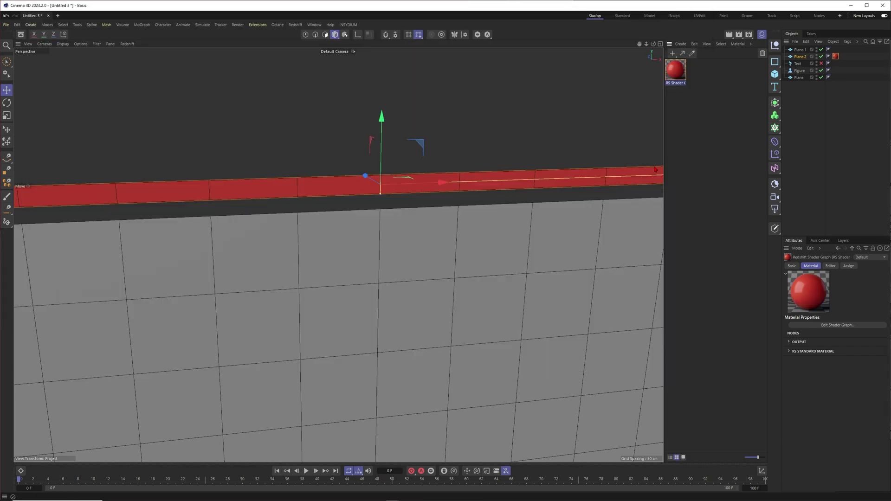
Duplicate the red material and change the copy's base color to a light blue with hue 226°
{"action": "double_click", "coordinate": [683, 79]}
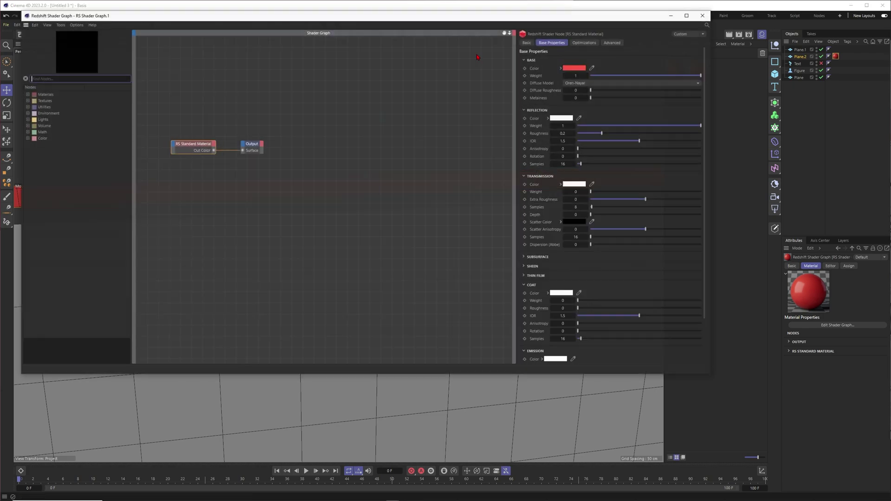
{"action": "left_click", "coordinate": [574, 67]}
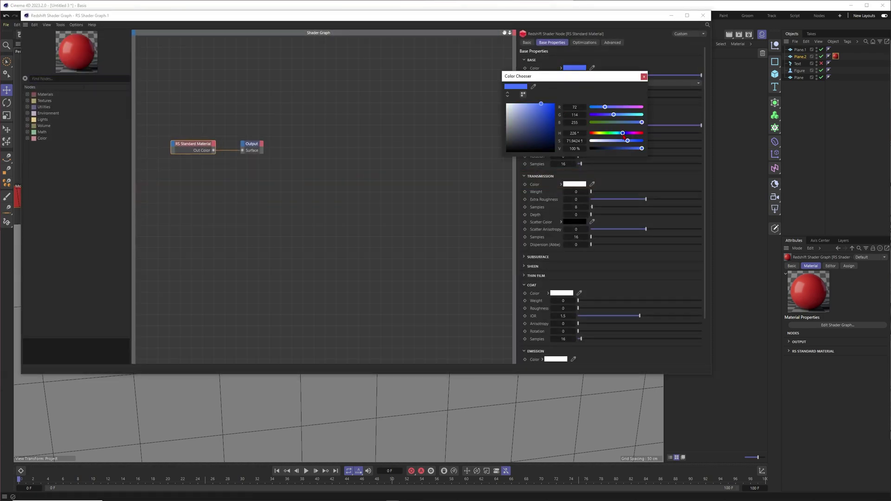
{"action": "left_click_drag", "start_coordinate": [624, 139], "coordinate": [611, 140]}
{"action": "left_click", "coordinate": [643, 77]}
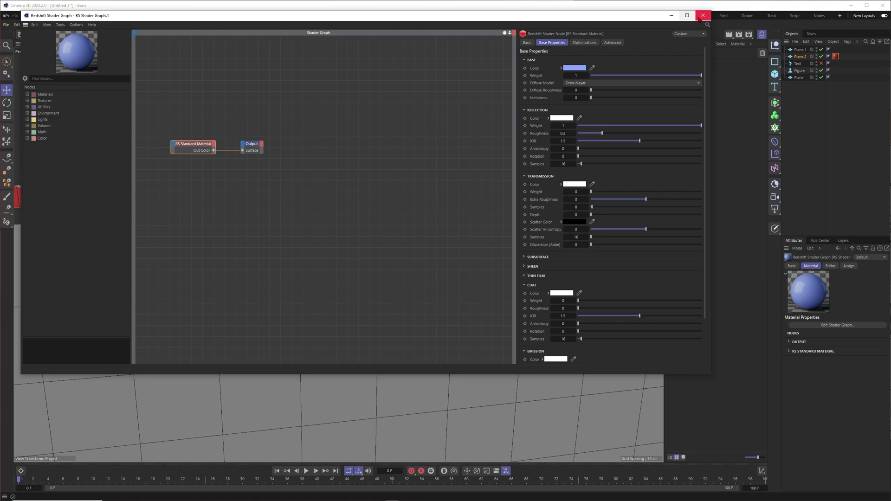
{"action": "left_click", "coordinate": [703, 15]}
Apply the blue material to the curtain plane and check it against the red strip
{"action": "left_click_drag", "start_coordinate": [698, 70], "coordinate": [802, 52]}
{"action": "right_click_drag", "start_coordinate": [429, 253], "coordinate": [327, 302], "text": "alt"}
{"action": "left_click", "coordinate": [805, 163]}
{"action": "middle_click_drag", "start_coordinate": [506, 250], "coordinate": [438, 204], "text": "alt"}
{"action": "left_click_drag", "start_coordinate": [438, 204], "coordinate": [419, 181], "text": "alt"}
{"action": "scroll", "coordinate": [436, 177], "scroll_direction": "up", "scroll_amount": 3}
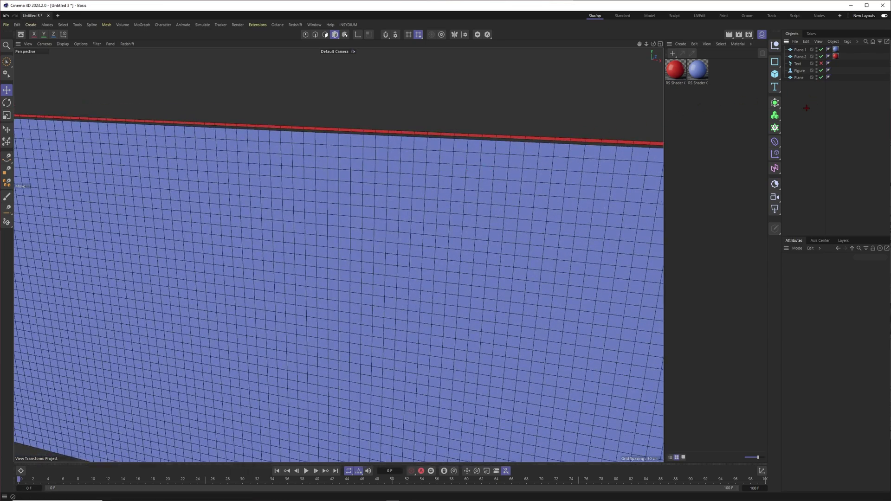
{"action": "scroll", "coordinate": [427, 176], "scroll_direction": "down", "scroll_amount": 3}
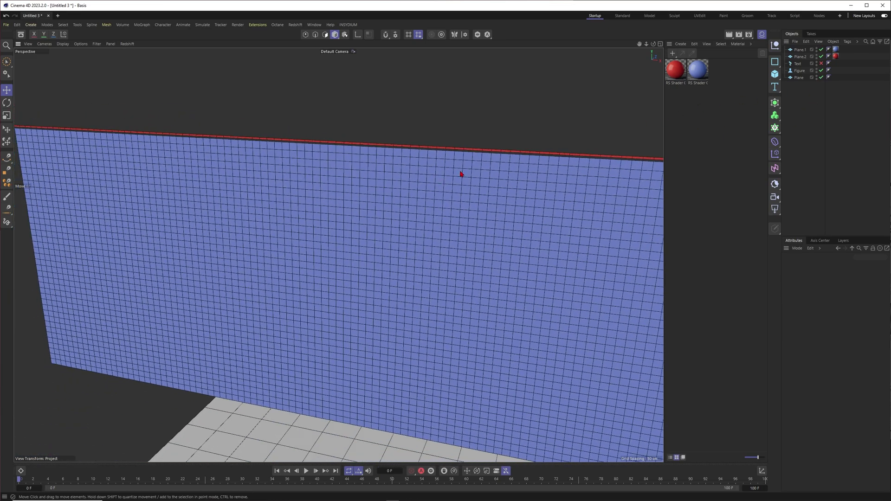
Add a Cloth simulation tag to the blue curtain plane, keeping the list of simulation tags open as a floating window
{"action": "left_click_drag", "start_coordinate": [461, 173], "coordinate": [379, 184], "text": "alt"}
{"action": "left_click", "coordinate": [473, 214]}
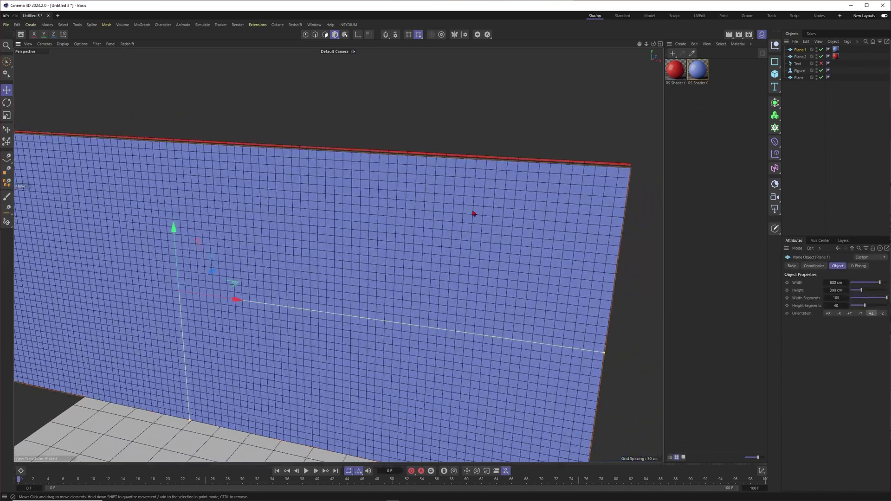
{"action": "right_click", "coordinate": [799, 53]}
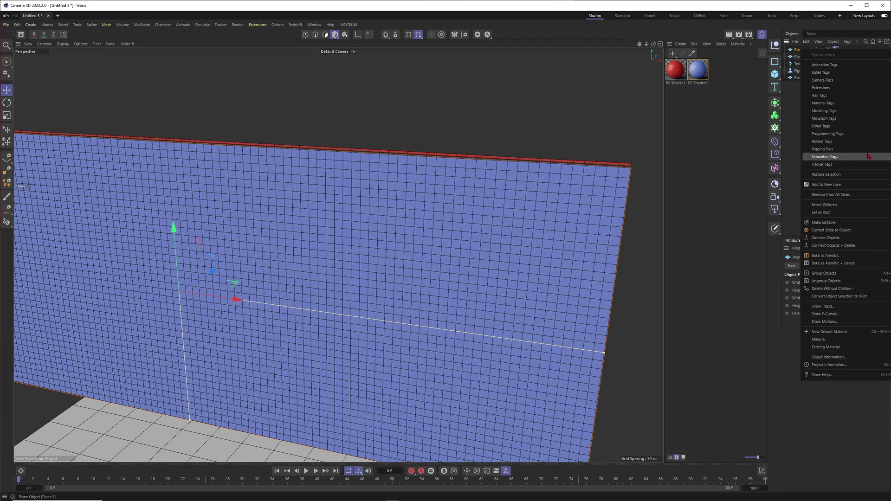
{"action": "left_click", "coordinate": [890, 158]}
{"action": "left_click_drag", "start_coordinate": [890, 162], "coordinate": [639, 64]}
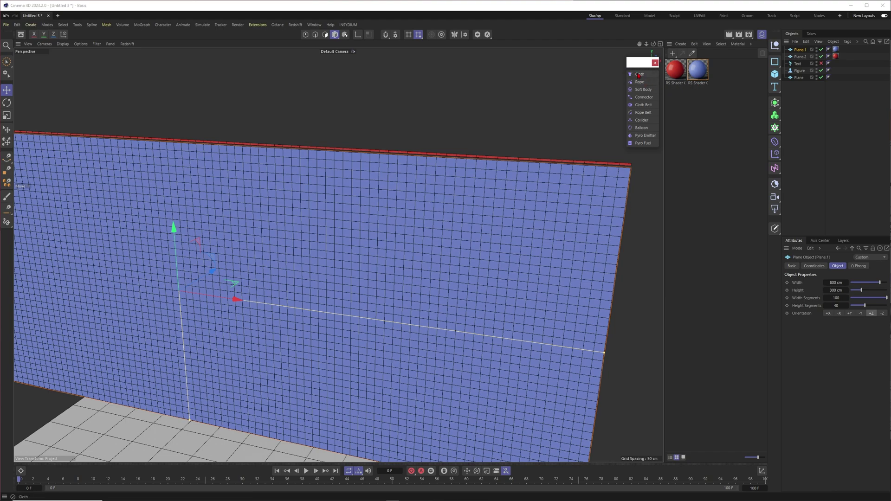
{"action": "left_click", "coordinate": [639, 75]}
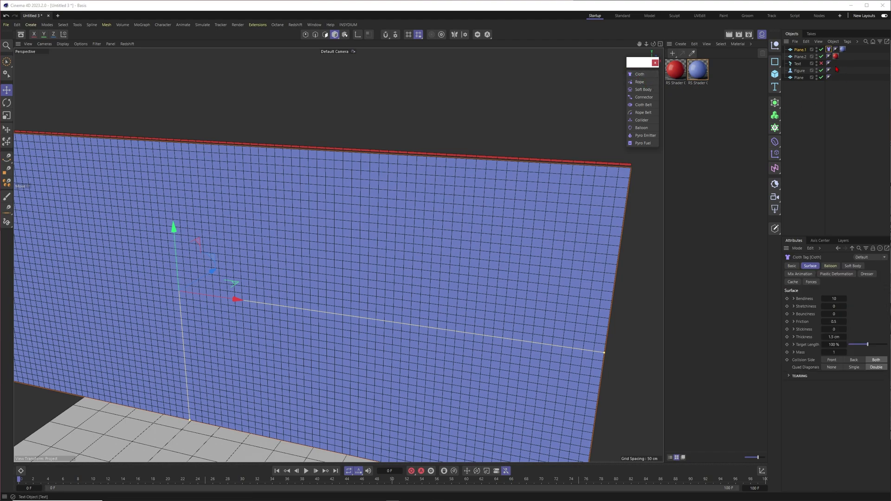
Rename the blue curtain plane as "?"
{"action": "double_click", "coordinate": [801, 51]}
{"action": "type", "text": "?"}
{"action": "key", "text": "Return"}
{"action": "left_click", "coordinate": [802, 142]}
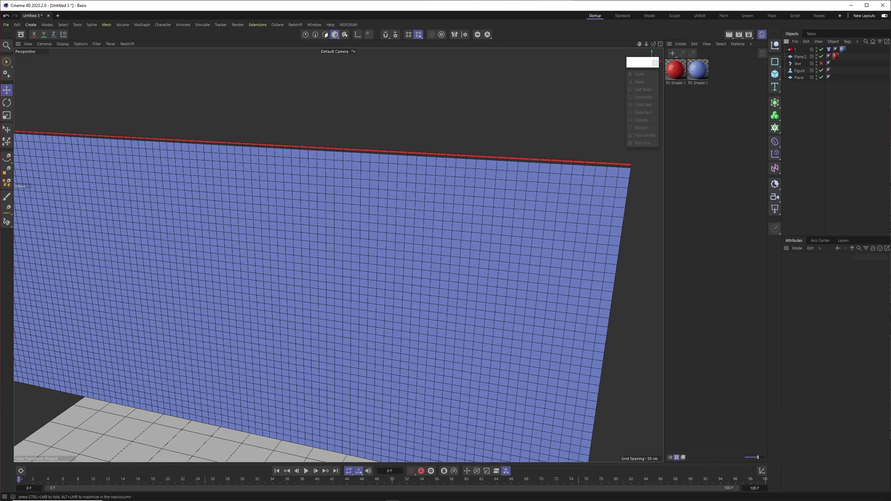
{"action": "scroll", "coordinate": [456, 193], "scroll_direction": "down", "scroll_amount": 5}
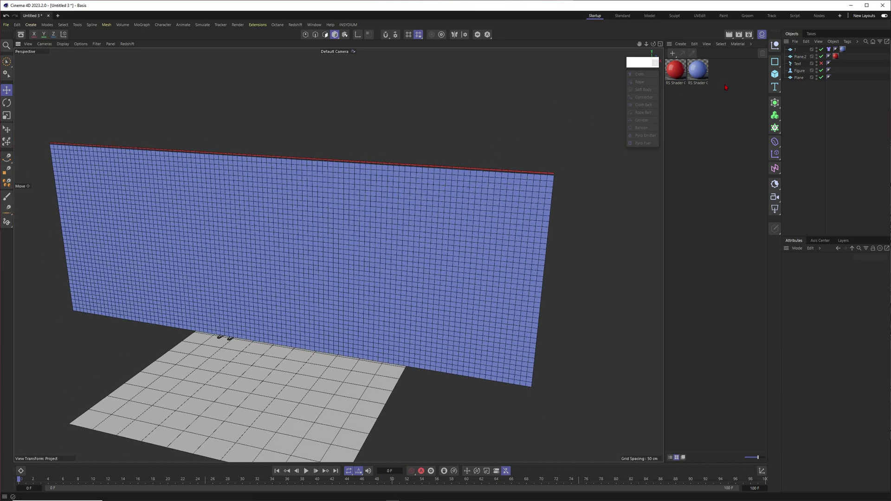
Rename the red strip above the curtain as "pin"
{"action": "left_click", "coordinate": [800, 57]}
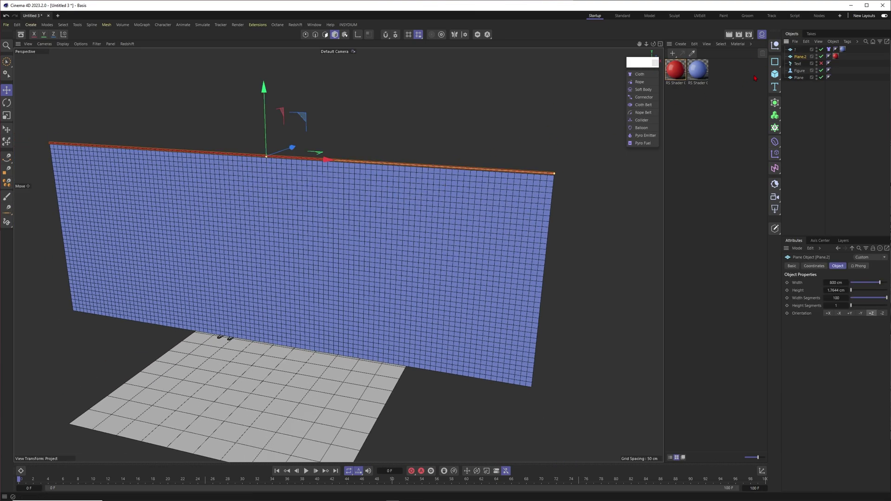
{"action": "double_click", "coordinate": [800, 57]}
{"action": "type", "text": "pin"}
{"action": "key", "text": "Return"}
{"action": "left_click", "coordinate": [813, 111]}
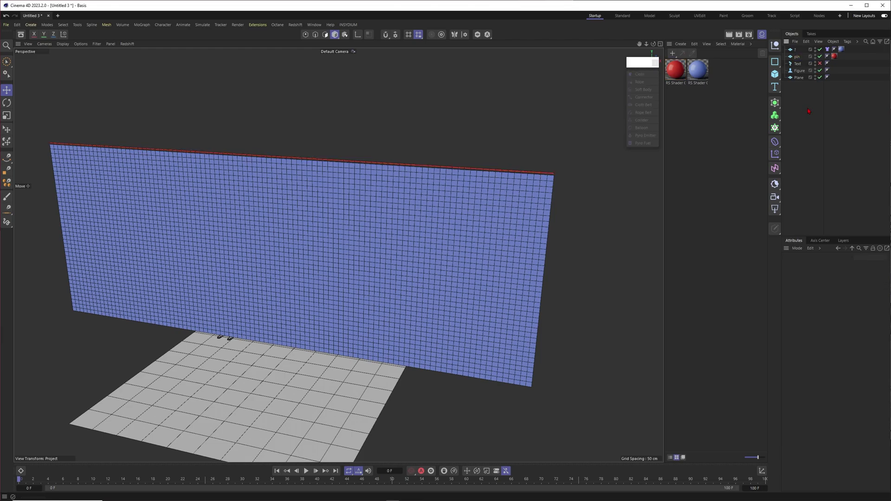
Add a Cloth simulation tag to the red pin strip
{"action": "right_click_drag", "start_coordinate": [474, 193], "coordinate": [476, 195], "text": "alt"}
{"action": "right_click_drag", "start_coordinate": [291, 168], "coordinate": [328, 173], "text": "alt"}
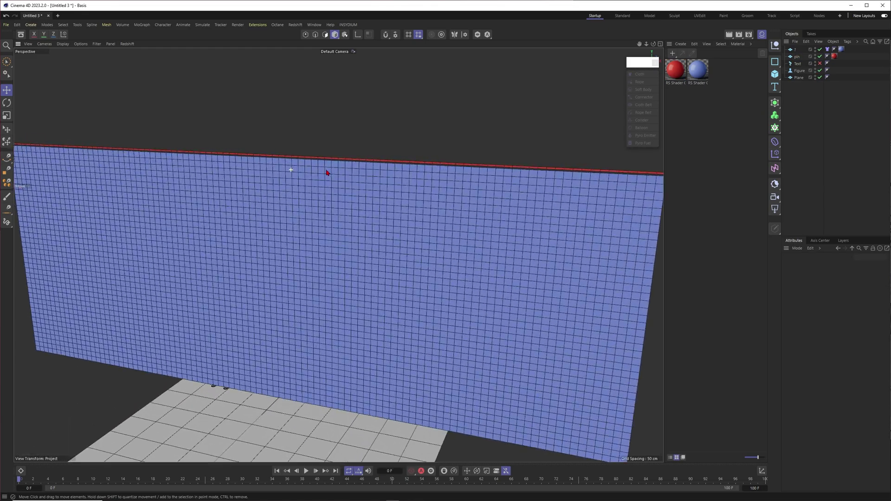
{"action": "left_click_drag", "start_coordinate": [311, 179], "coordinate": [337, 175], "text": "alt"}
{"action": "left_click", "coordinate": [797, 57]}
{"action": "left_click", "coordinate": [639, 75]}
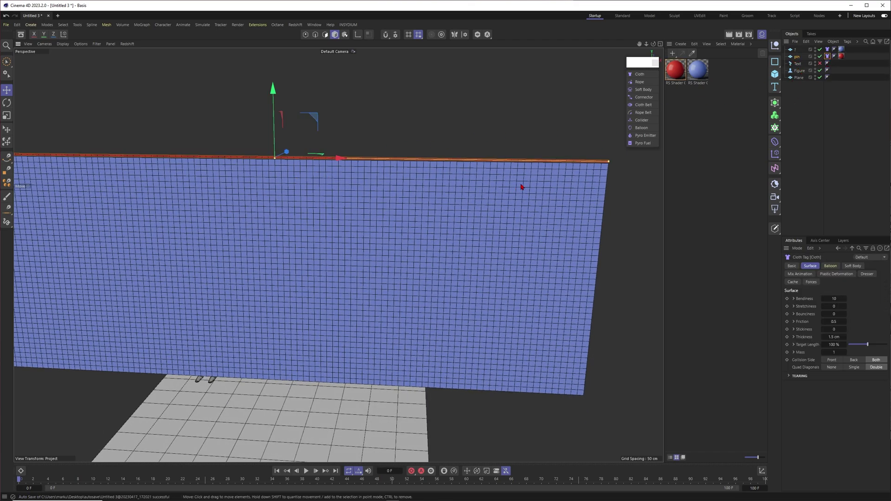
Add a Connector simulation tag to the red pin strip and inspect the gap between it and the curtain
{"action": "right_click", "coordinate": [798, 56]}
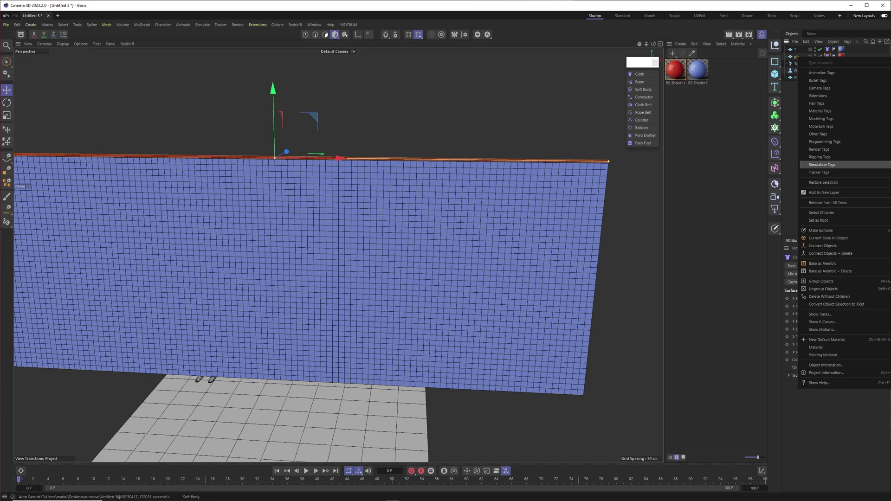
{"action": "left_click", "coordinate": [643, 96]}
{"action": "scroll", "coordinate": [522, 171], "scroll_direction": "up", "scroll_amount": 4}
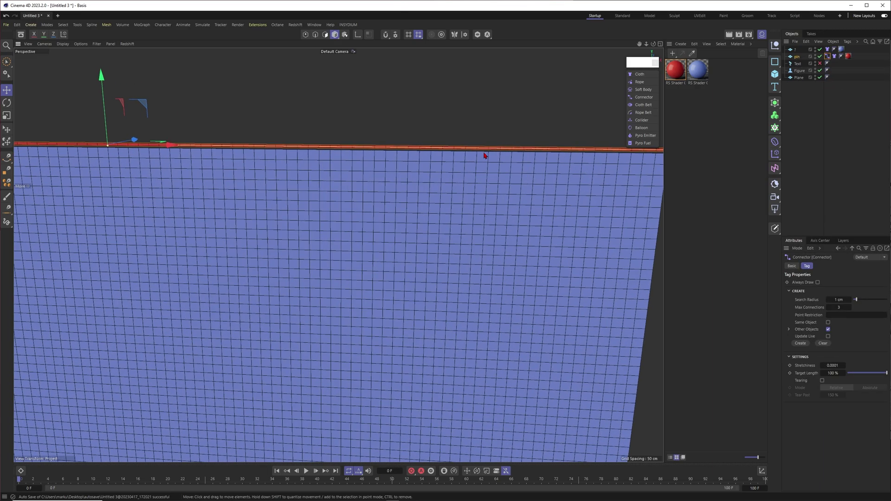
{"action": "middle_click_drag", "start_coordinate": [185, 169], "coordinate": [405, 181], "text": "alt"}
{"action": "scroll", "coordinate": [320, 153], "scroll_direction": "up", "scroll_amount": 8}
{"action": "scroll", "coordinate": [320, 153], "scroll_direction": "down", "scroll_amount": 9}
{"action": "middle_click_drag", "start_coordinate": [153, 205], "coordinate": [308, 226], "text": "alt"}
{"action": "scroll", "coordinate": [308, 226], "scroll_direction": "down", "scroll_amount": 6}
{"action": "middle_click_drag", "start_coordinate": [411, 264], "coordinate": [394, 188], "text": "alt"}
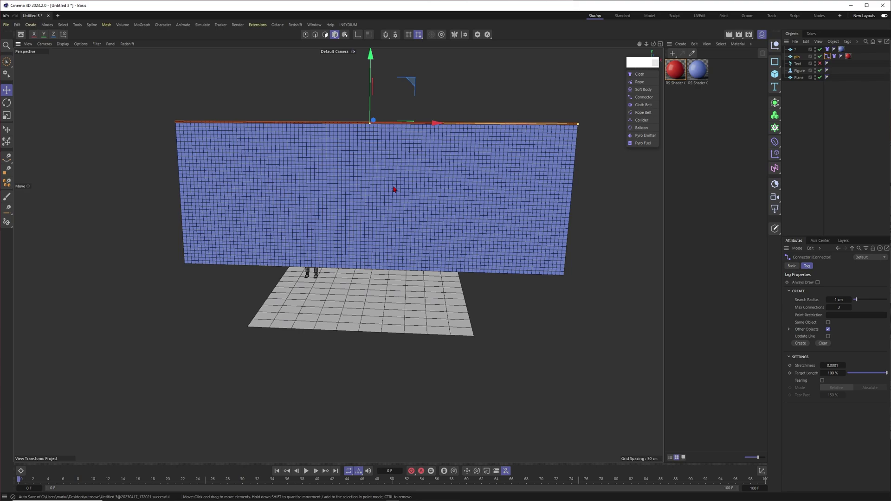
Widen the ground plane to about 1076 cm and rename it as "floor"
{"action": "left_click_drag", "start_coordinate": [393, 188], "coordinate": [383, 234], "text": "alt"}
{"action": "left_click", "coordinate": [401, 292]}
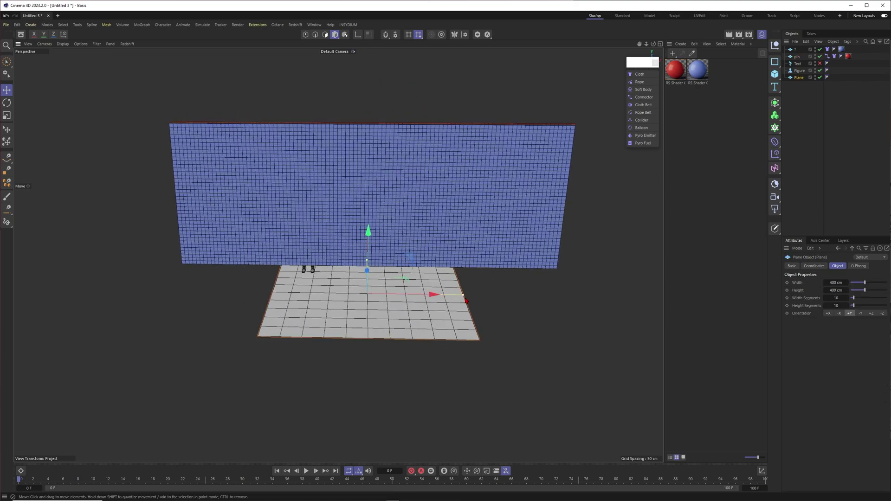
{"action": "left_click_drag", "start_coordinate": [464, 295], "coordinate": [628, 297]}
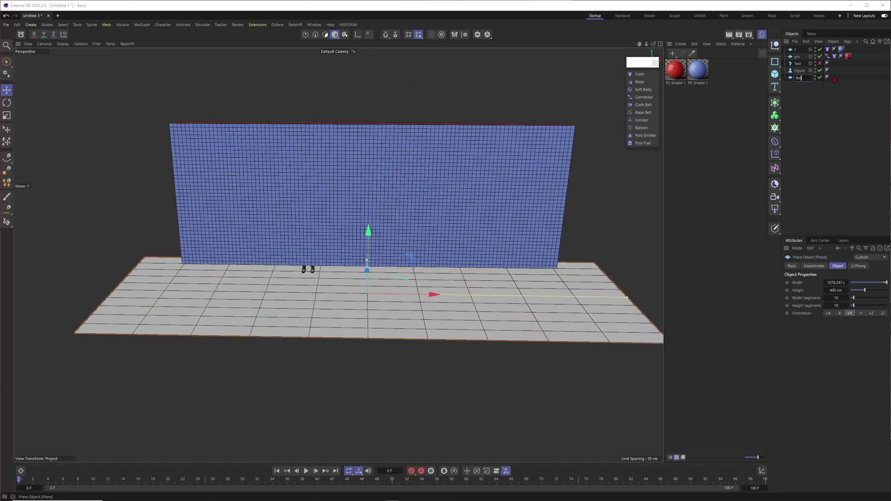
{"action": "type", "text": "floor"}
{"action": "key", "text": "Return"}
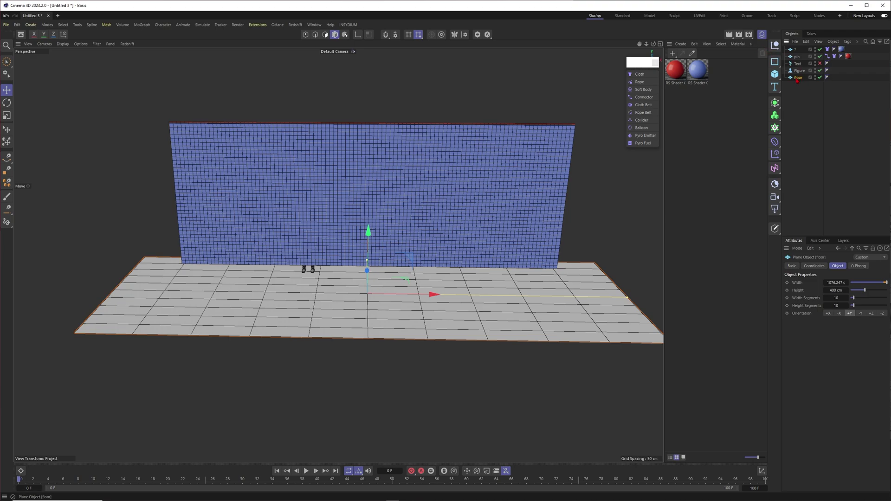
Add a Collider simulation tag to the floor plane, test the simulation and return to the first frame
{"action": "right_click", "coordinate": [800, 82]}
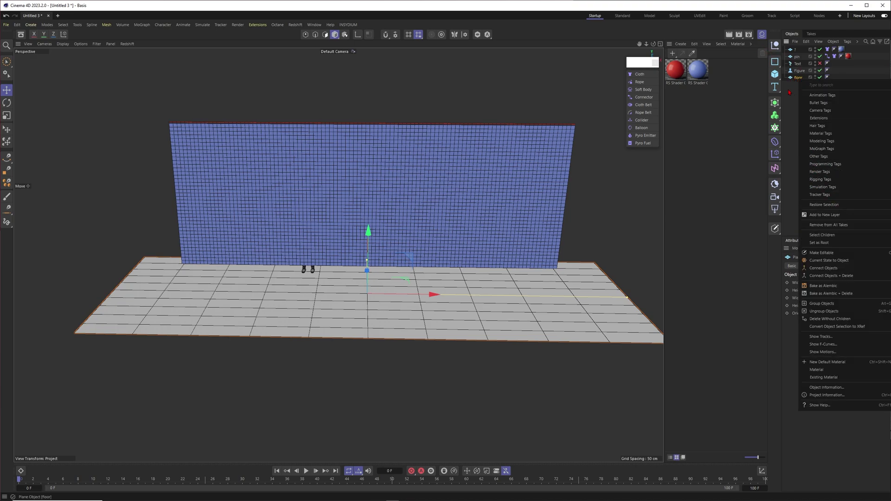
{"action": "left_click", "coordinate": [738, 90]}
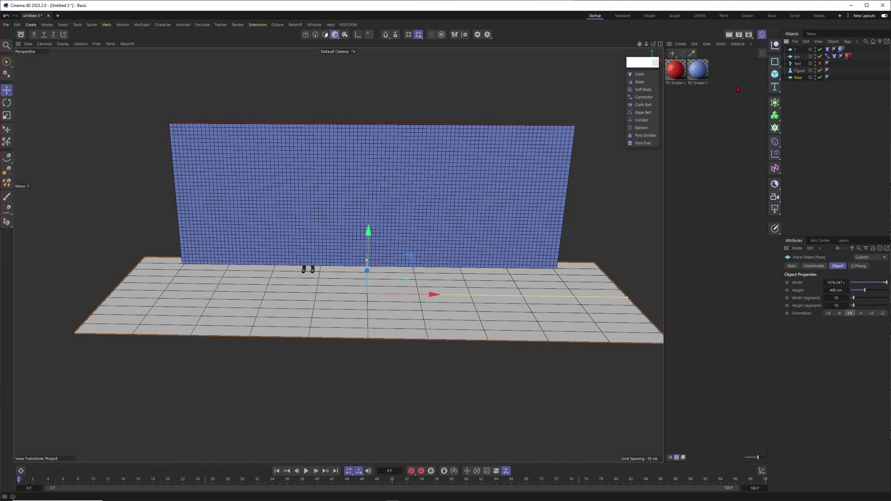
{"action": "left_click", "coordinate": [643, 121]}
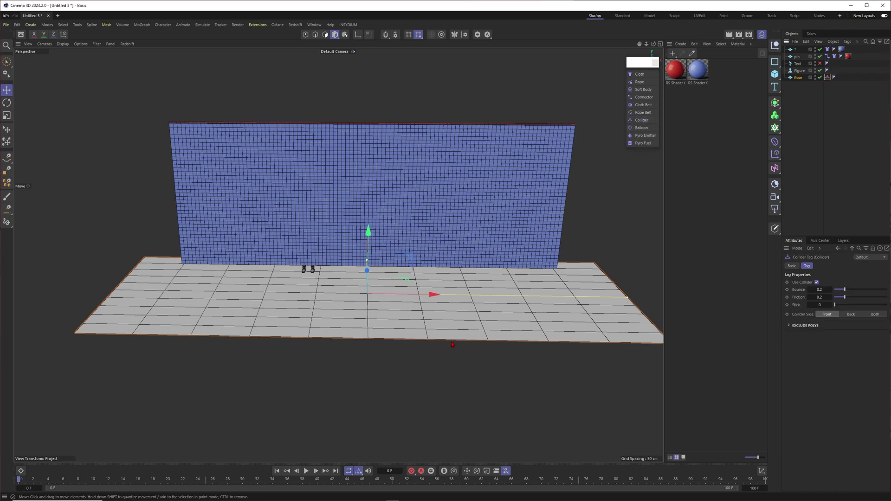
{"action": "left_click", "coordinate": [306, 470]}
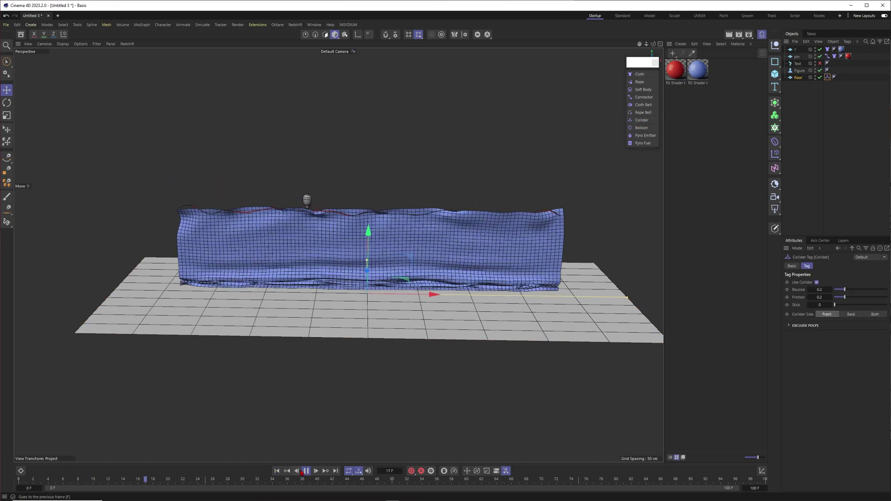
{"action": "left_click", "coordinate": [306, 470]}
{"action": "left_click", "coordinate": [276, 471]}
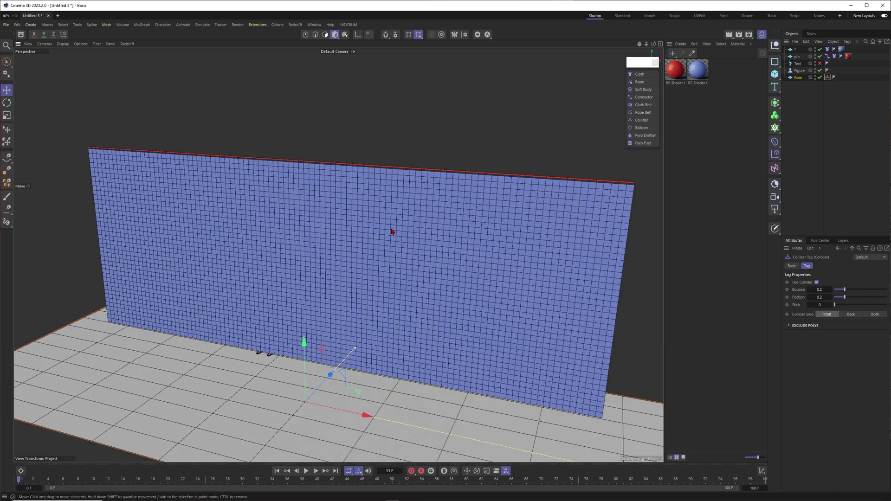
Enable With Pins in the pin strip's Cloth tag mix animation, test the simulation and return to the start
{"action": "left_click", "coordinate": [797, 57]}
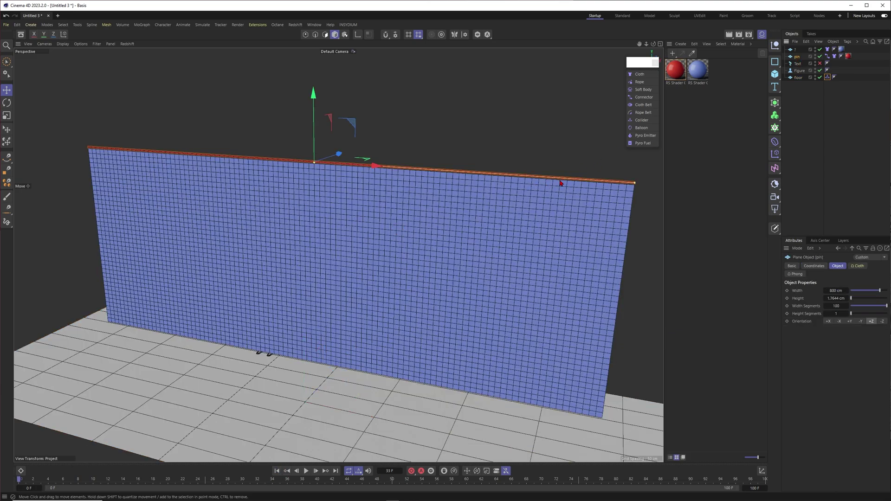
{"action": "left_click", "coordinate": [834, 56]}
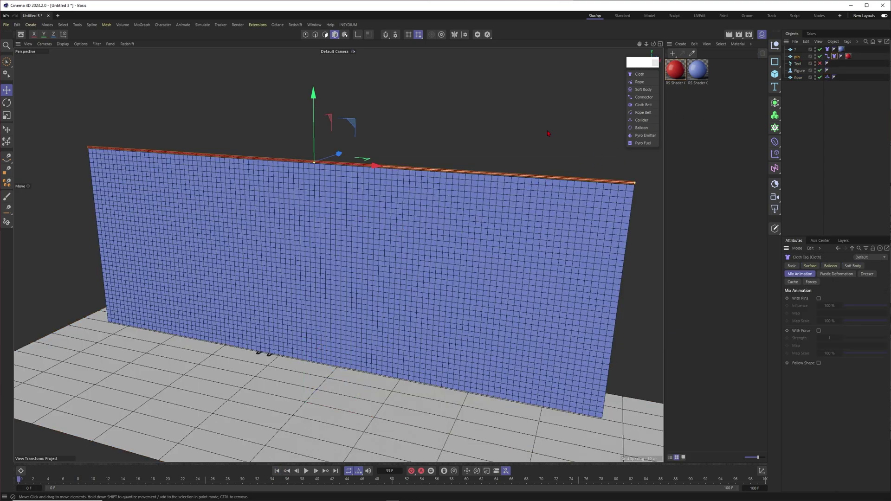
{"action": "left_click", "coordinate": [819, 299]}
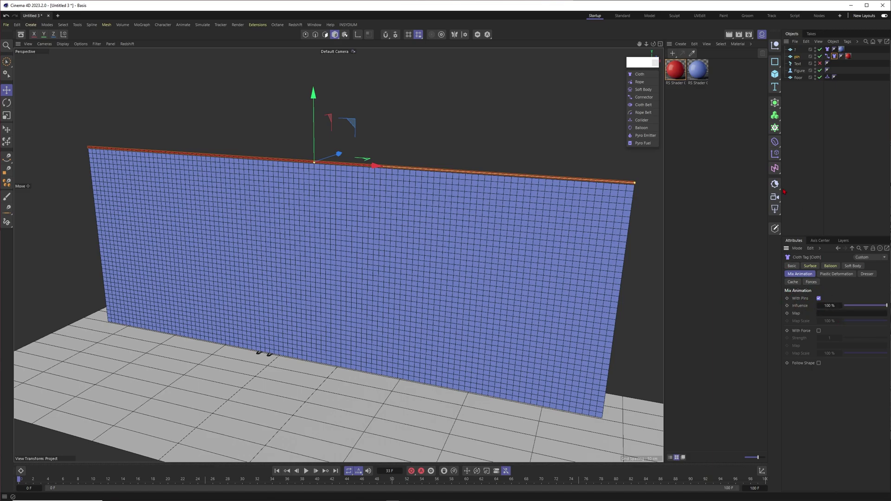
{"action": "left_click", "coordinate": [823, 185]}
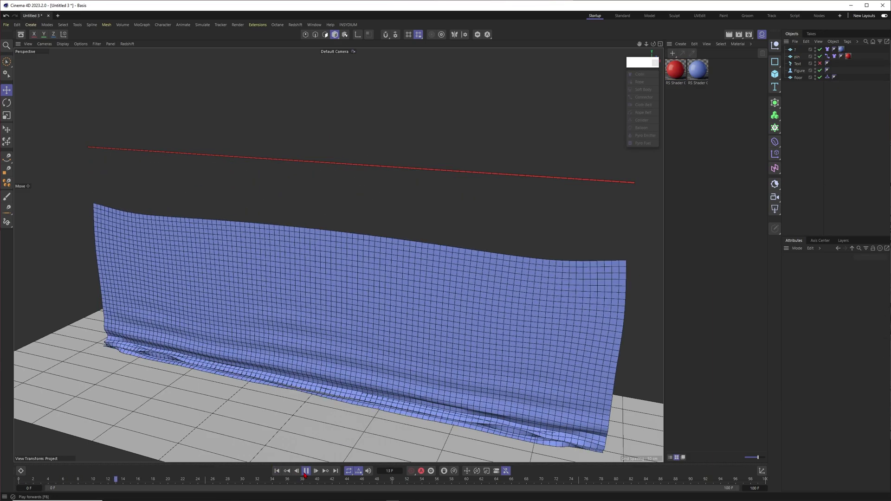
{"action": "left_click", "coordinate": [306, 471]}
{"action": "left_click", "coordinate": [285, 472]}
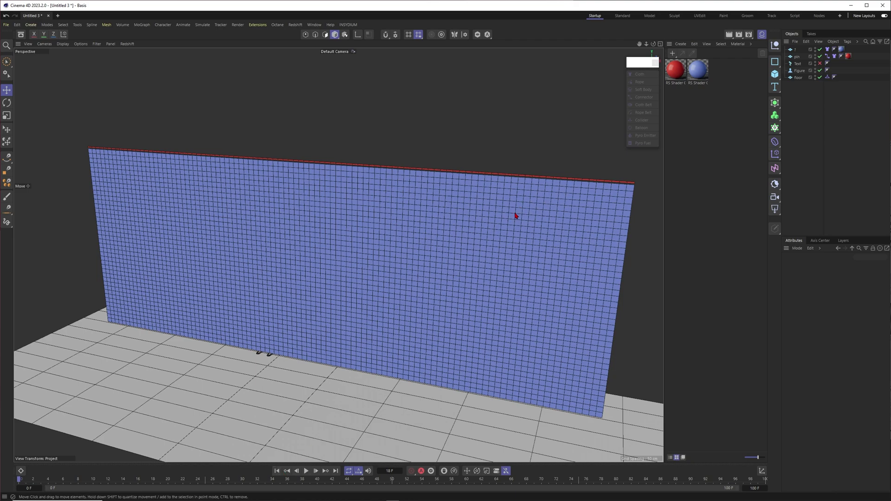
Create connections from the pin strip to the curtain with its Connector tag, trying a 10 cm search radius and settling on 5 cm
{"action": "left_click", "coordinate": [797, 57]}
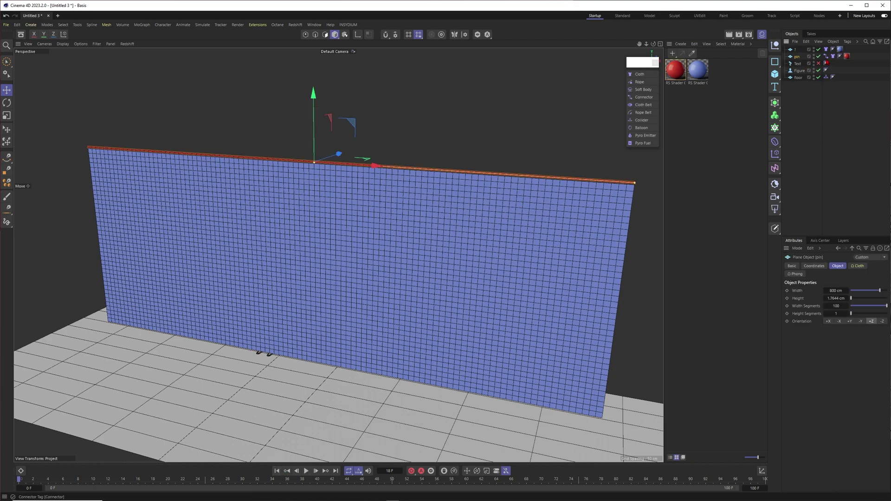
{"action": "left_click", "coordinate": [826, 57]}
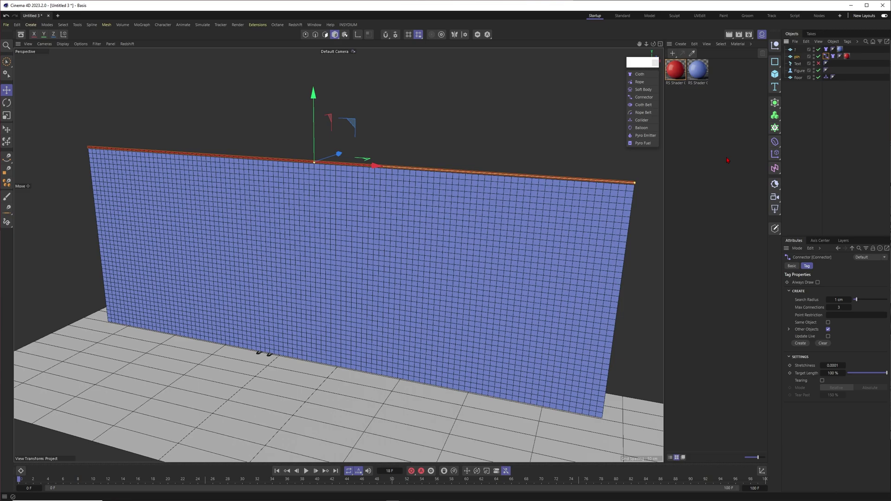
{"action": "right_click_drag", "start_coordinate": [330, 165], "coordinate": [503, 135], "text": "alt"}
{"action": "left_click_drag", "start_coordinate": [503, 135], "coordinate": [548, 139], "text": "alt"}
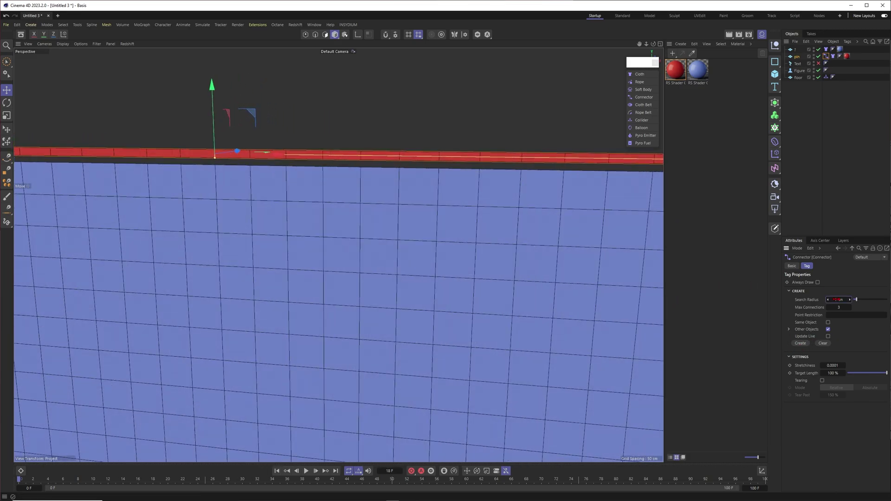
{"action": "left_click", "coordinate": [800, 344]}
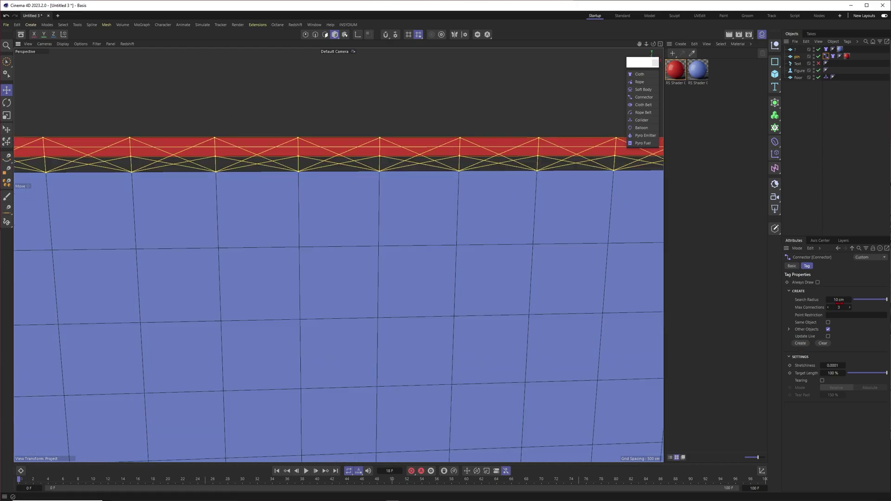
{"action": "left_click", "coordinate": [802, 344]}
{"action": "right_click_drag", "start_coordinate": [524, 175], "coordinate": [437, 209], "text": "alt"}
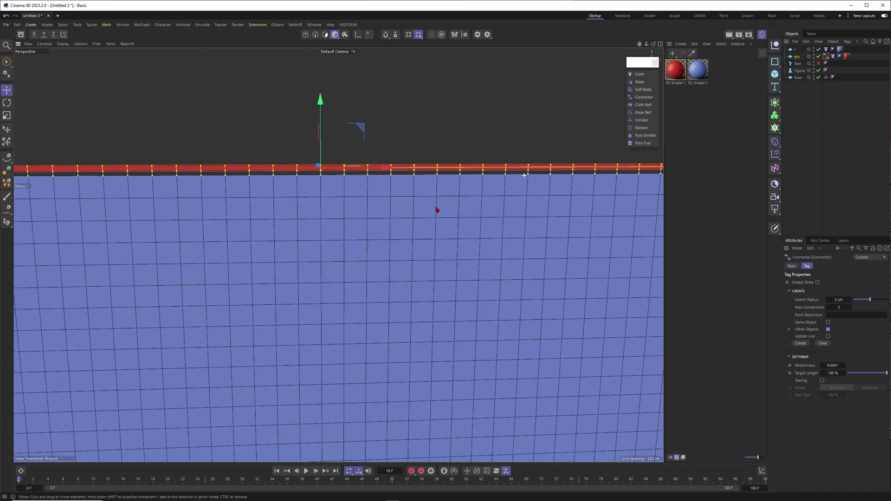
Play the simulation and examine how the connected curtain hangs from the pin strip
{"action": "left_click_drag", "start_coordinate": [501, 175], "coordinate": [453, 184], "text": "alt"}
{"action": "right_click_drag", "start_coordinate": [452, 185], "coordinate": [390, 182], "text": "alt"}
{"action": "left_click_drag", "start_coordinate": [390, 181], "coordinate": [397, 190], "text": "alt"}
{"action": "right_click_drag", "start_coordinate": [416, 174], "coordinate": [486, 243], "text": "alt"}
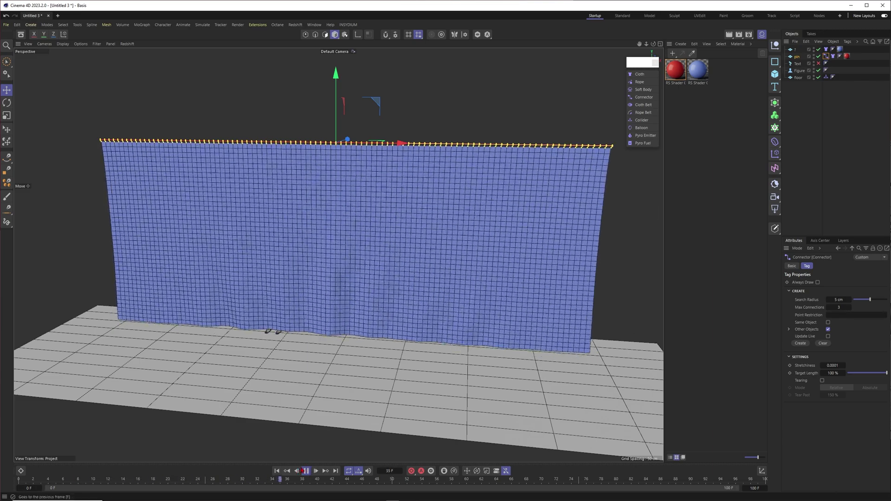
{"action": "left_click_drag", "start_coordinate": [378, 190], "coordinate": [361, 199], "text": "alt"}
{"action": "left_click", "coordinate": [306, 470]}
Set the blue curtain plane to 200 width segments and 50 height segments
{"action": "left_click", "coordinate": [540, 196]}
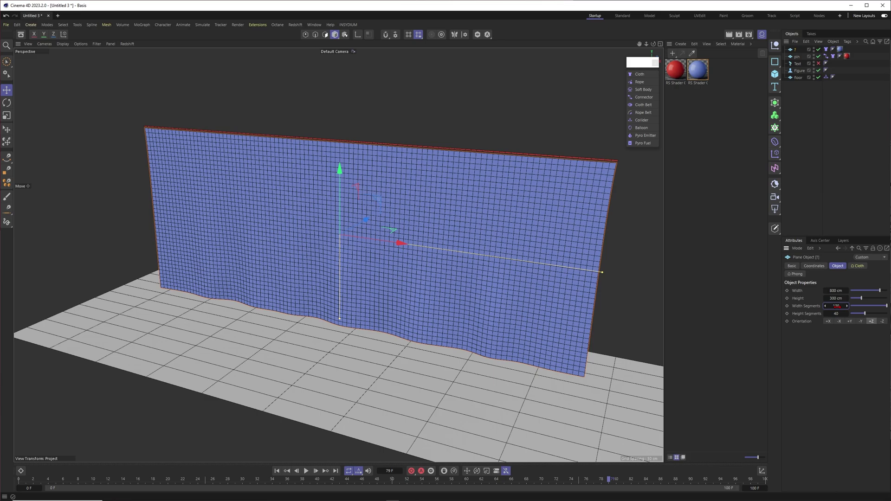
{"action": "double_click", "coordinate": [831, 314]}
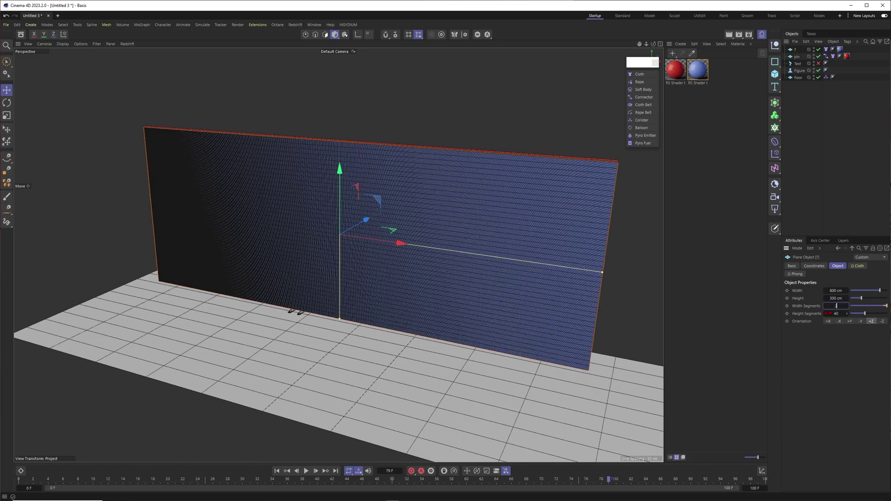
{"action": "left_click", "coordinate": [835, 314]}
{"action": "type", "text": "50"}
{"action": "key", "text": "Return"}
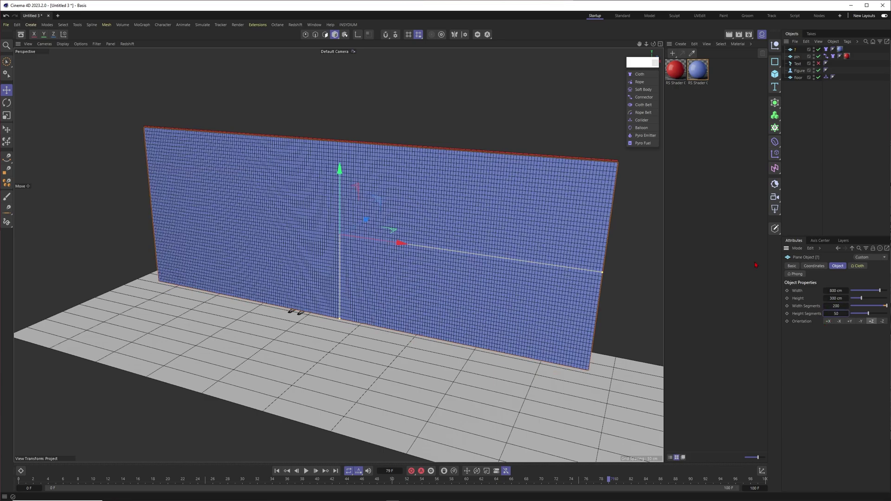
Recreate the Connector tag's connections between the pin strip and the denser curtain with a 4 cm search radius
{"action": "scroll", "coordinate": [483, 187], "scroll_direction": "up", "scroll_amount": 3}
{"action": "left_click", "coordinate": [643, 97]}
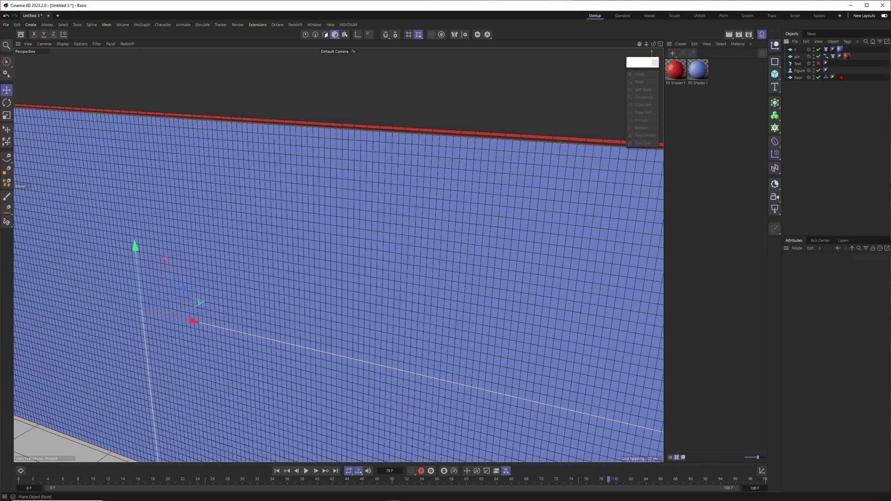
{"action": "scroll", "coordinate": [453, 131], "scroll_direction": "up", "scroll_amount": 3}
{"action": "scroll", "coordinate": [453, 130], "scroll_direction": "down", "scroll_amount": 2}
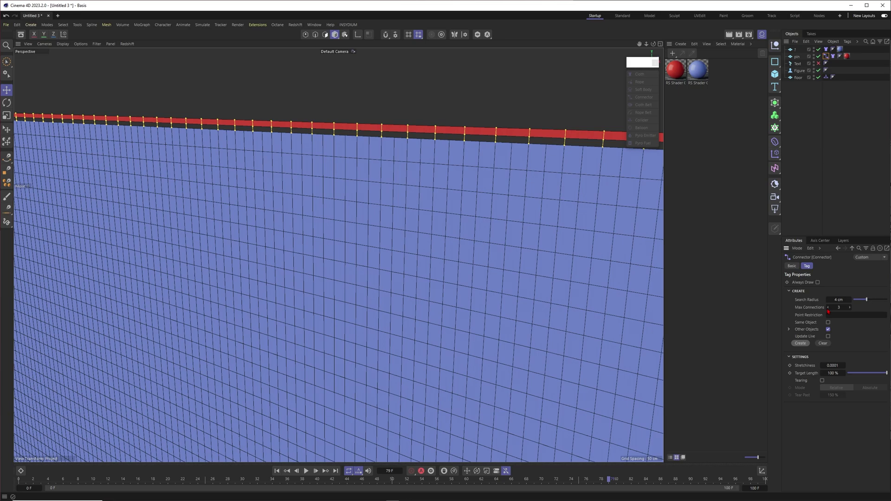
{"action": "left_click", "coordinate": [819, 146]}
{"action": "right_click_drag", "start_coordinate": [358, 171], "coordinate": [253, 211], "text": "alt"}
{"action": "left_click_drag", "start_coordinate": [273, 212], "coordinate": [303, 215], "text": "alt"}
{"action": "scroll", "coordinate": [303, 215], "scroll_direction": "up", "scroll_amount": 3}
Keyframe the Target Length in the curtain's Cloth tag surface settings at 100% on frame 0 and 120% on frame 28
{"action": "left_click", "coordinate": [357, 215]}
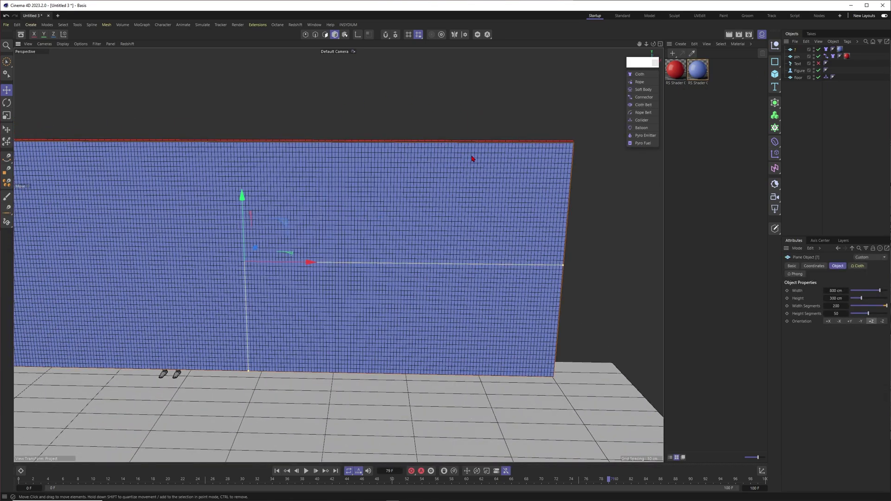
{"action": "left_click", "coordinate": [826, 49]}
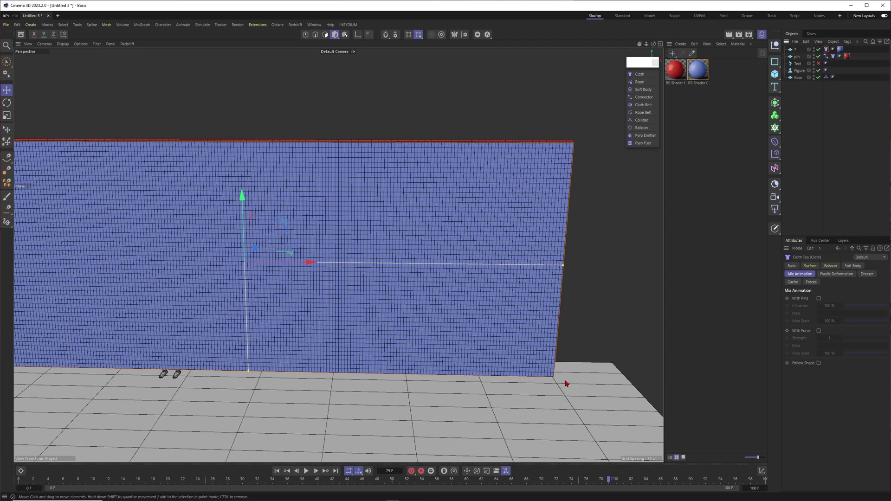
{"action": "left_click", "coordinate": [810, 266]}
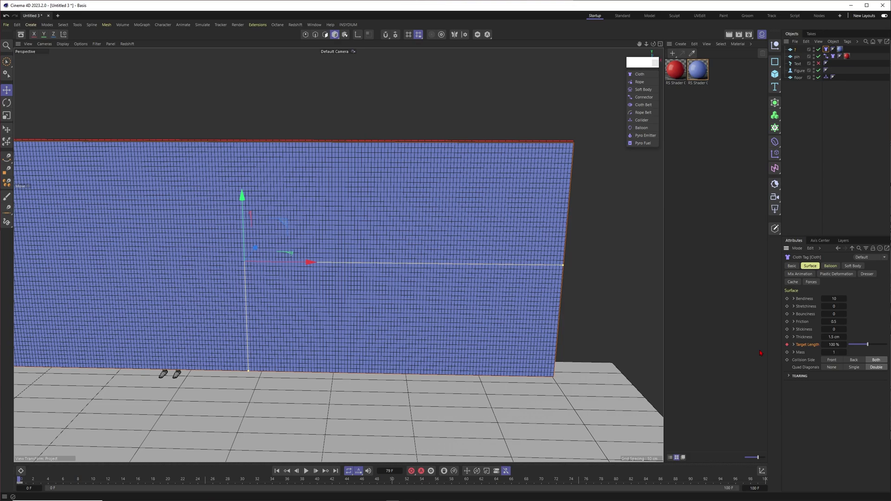
{"action": "left_click", "coordinate": [307, 471]}
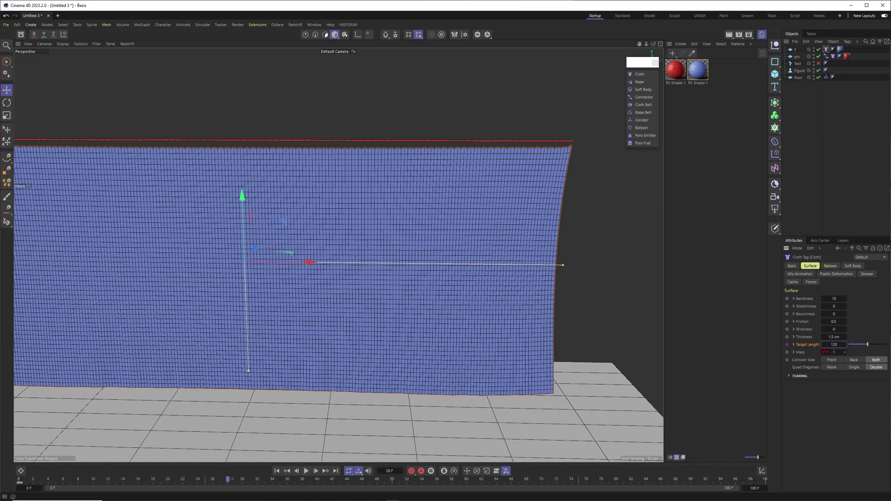
Play the simulation from the start and examine the curtain folds in shaded display without wireframe lines
{"action": "left_click", "coordinate": [277, 471]}
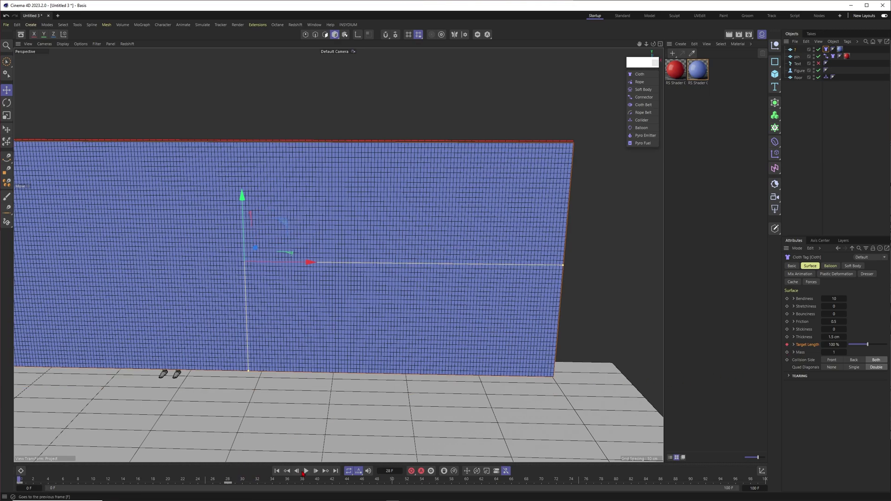
{"action": "left_click", "coordinate": [307, 471]}
{"action": "left_click_drag", "start_coordinate": [366, 273], "coordinate": [384, 288], "text": "alt"}
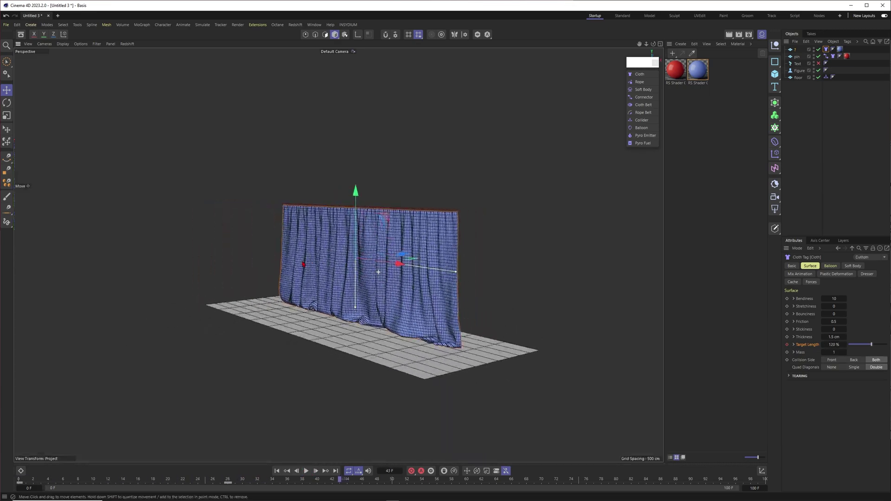
{"action": "scroll", "coordinate": [410, 278], "scroll_direction": "up", "scroll_amount": 3}
{"action": "scroll", "coordinate": [395, 255], "scroll_direction": "up", "scroll_amount": 5}
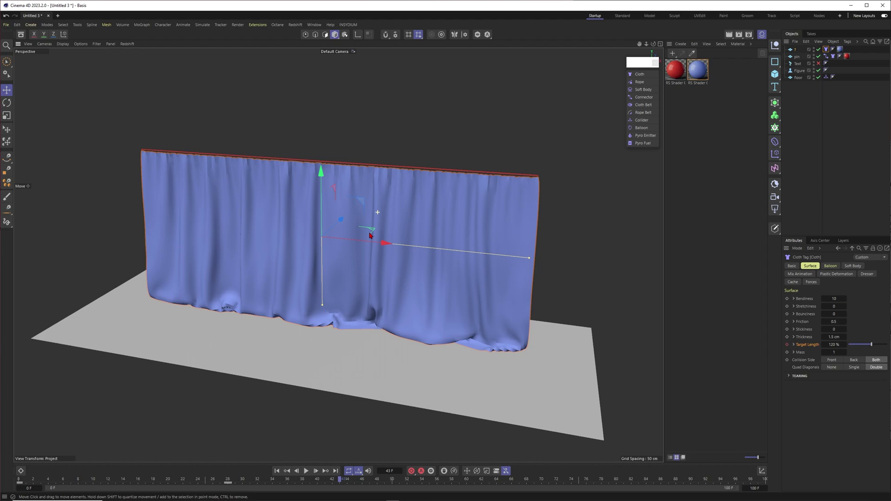
Set the curtain's Phong Angle to 180°, inspect the smoothed folds and return to the first frame
{"action": "left_click", "coordinate": [833, 49]}
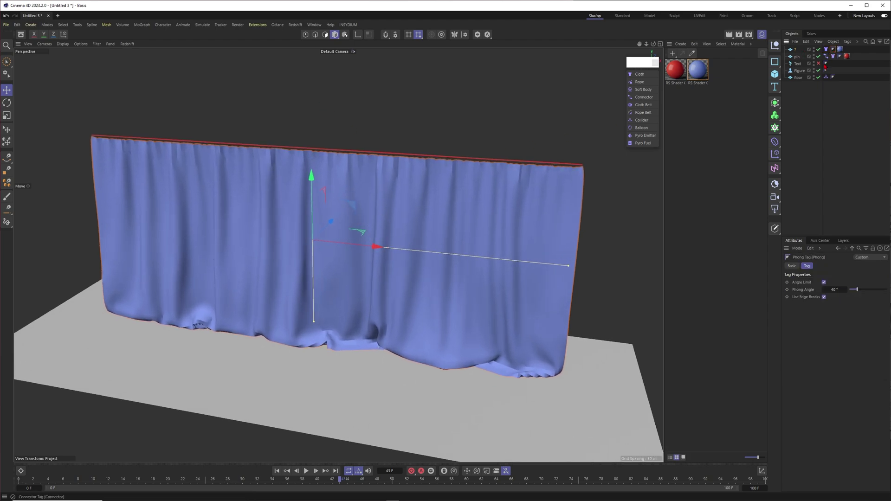
{"action": "key", "text": "Return"}
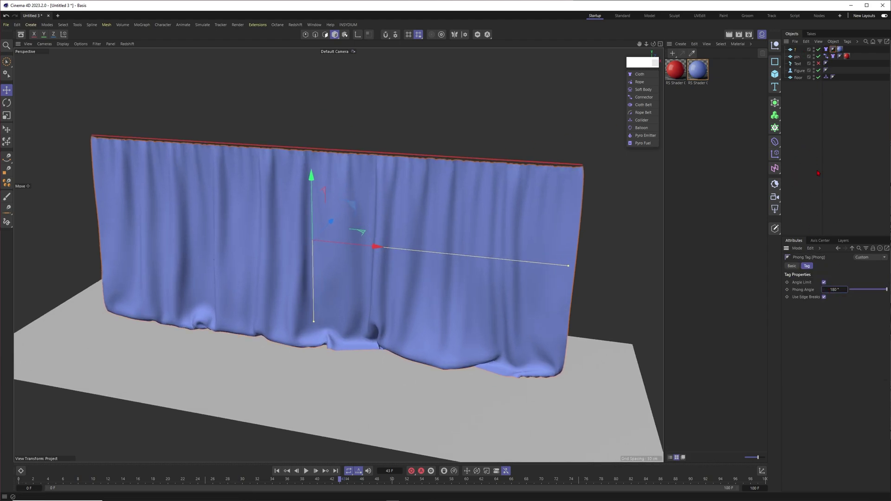
{"action": "scroll", "coordinate": [358, 234], "scroll_direction": "down", "scroll_amount": 5}
{"action": "scroll", "coordinate": [357, 309], "scroll_direction": "up", "scroll_amount": 1}
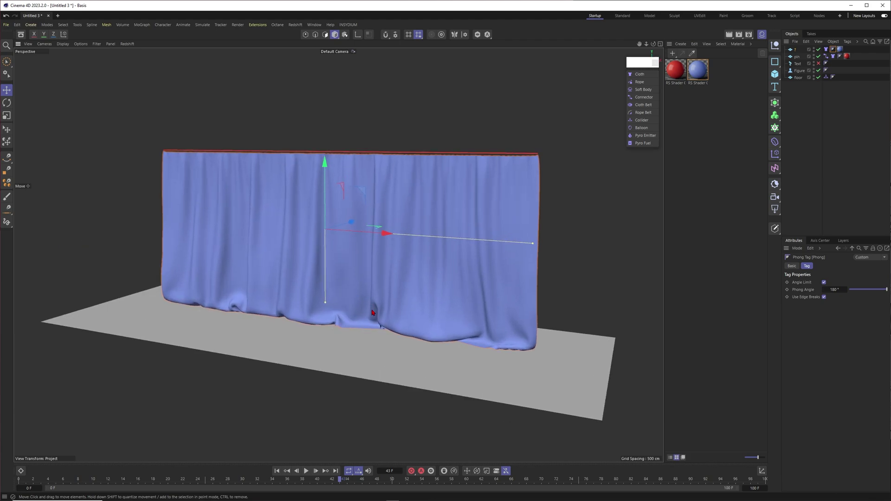
{"action": "left_click", "coordinate": [277, 471]}
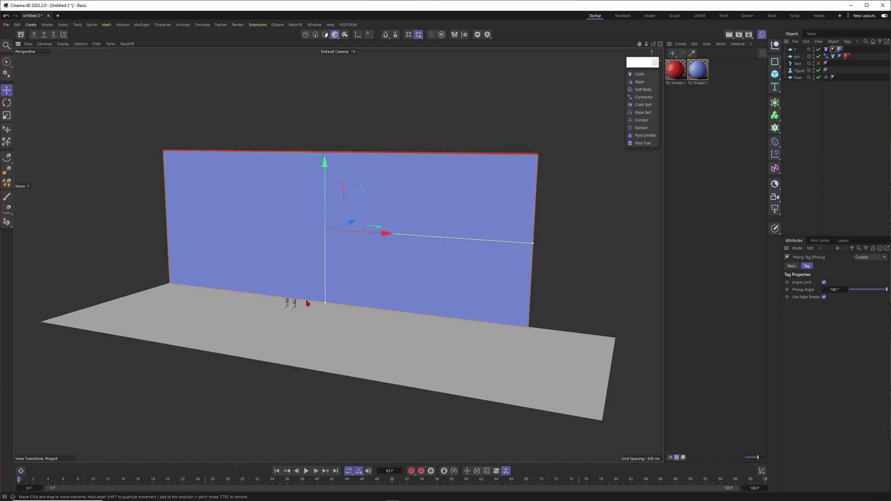
Raise the curtain and pin strip together above the floor, preview the simulation and return to the first frame
{"action": "left_click_drag", "start_coordinate": [306, 303], "coordinate": [314, 218], "text": "alt"}
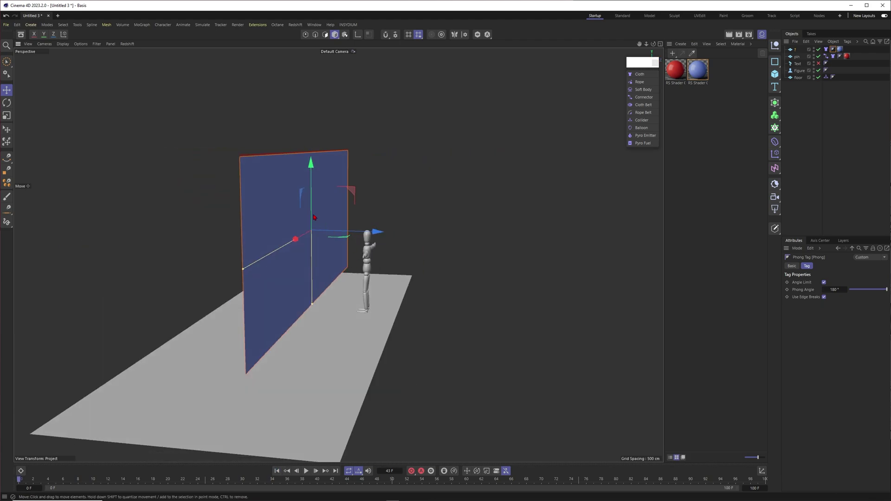
{"action": "left_click", "coordinate": [797, 57], "text": "shift"}
{"action": "left_click_drag", "start_coordinate": [310, 144], "coordinate": [310, 133]}
{"action": "left_click_drag", "start_coordinate": [274, 226], "coordinate": [488, 269], "text": "alt"}
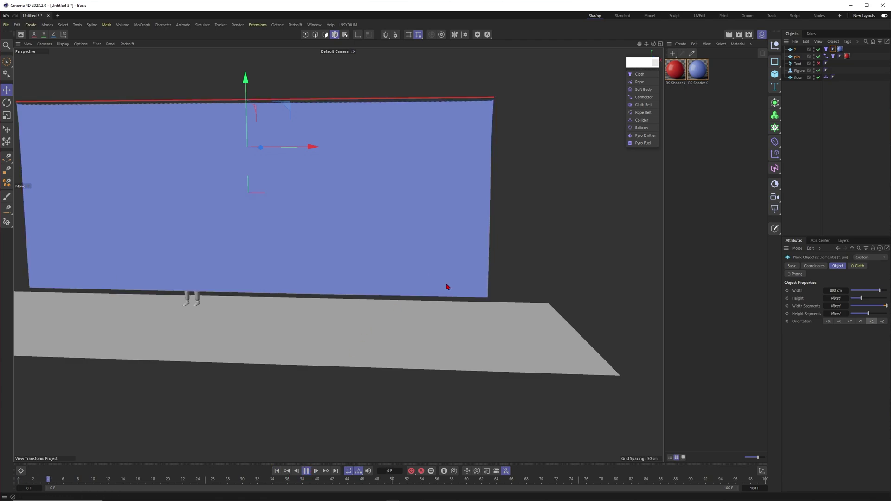
{"action": "left_click_drag", "start_coordinate": [392, 312], "coordinate": [302, 358], "text": "alt"}
{"action": "left_click", "coordinate": [282, 471]}
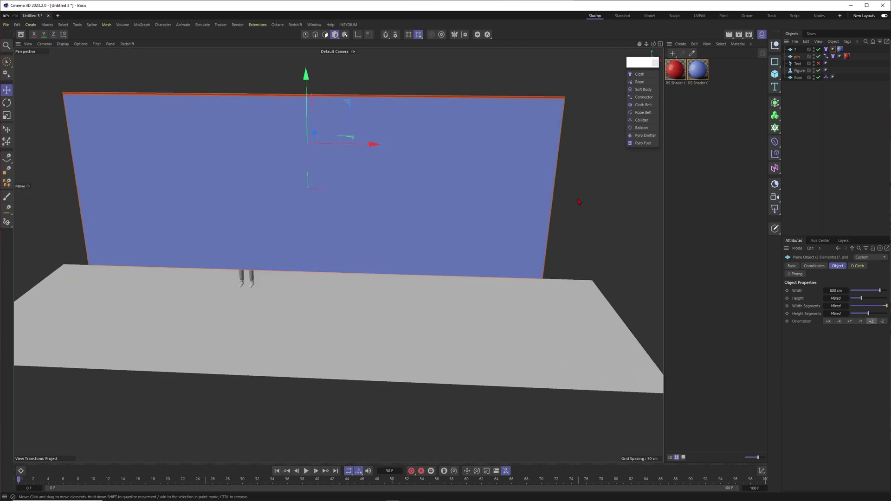
Add a sphere at the scene centre and shrink its radius to about 23.76 cm
{"action": "left_click", "coordinate": [774, 74]}
{"action": "left_click", "coordinate": [837, 113]}
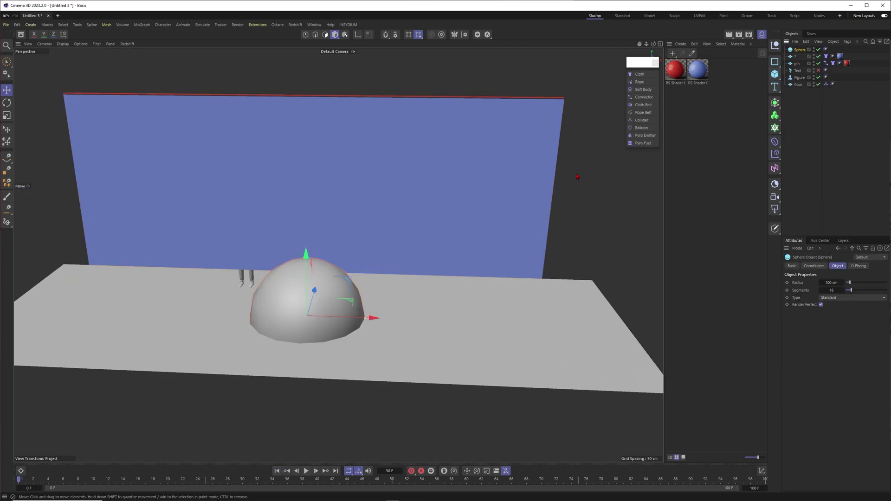
{"action": "left_click_drag", "start_coordinate": [464, 265], "coordinate": [392, 278], "text": "alt"}
{"action": "left_click_drag", "start_coordinate": [370, 326], "coordinate": [327, 331]}
{"action": "scroll", "coordinate": [308, 300], "scroll_direction": "up", "scroll_amount": 3}
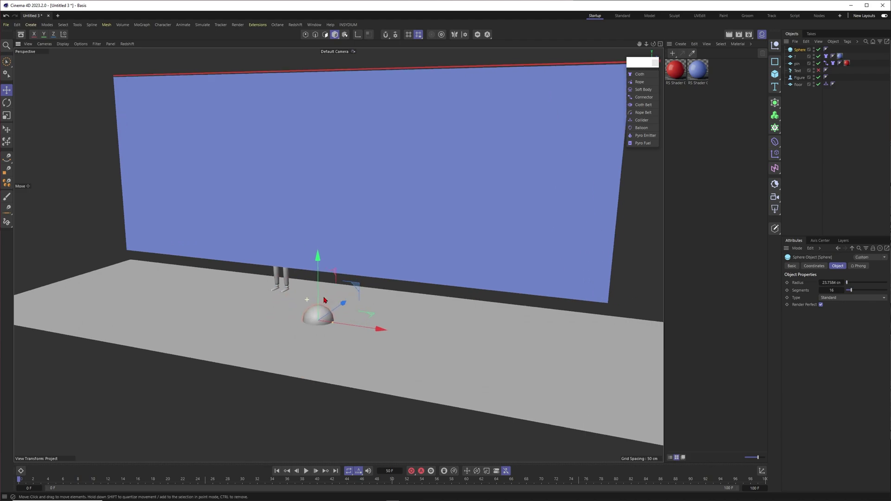
Lift the sphere until it rests on the floor and adjust its depth beneath the curtain's lower edge
{"action": "left_click_drag", "start_coordinate": [319, 260], "coordinate": [319, 248]}
{"action": "left_click_drag", "start_coordinate": [418, 301], "coordinate": [313, 308], "text": "alt"}
{"action": "scroll", "coordinate": [320, 311], "scroll_direction": "up", "scroll_amount": 2}
{"action": "mouse_move", "coordinate": [391, 312]}
{"action": "left_mouse_down"}
{"action": "mouse_move", "coordinate": [428, 312]}
{"action": "mouse_move", "coordinate": [385, 303]}
{"action": "left_mouse_up"}
{"action": "left_click_drag", "start_coordinate": [366, 250], "coordinate": [366, 247]}
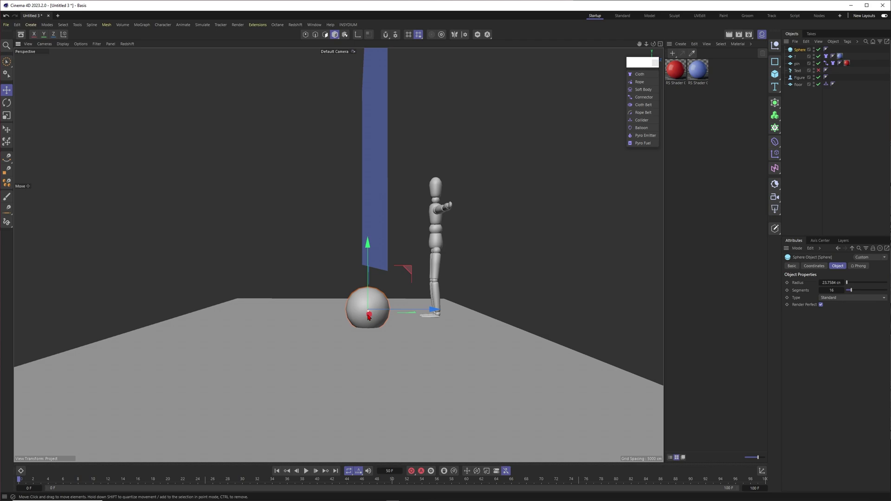
{"action": "left_click_drag", "start_coordinate": [371, 84], "coordinate": [431, 116], "text": "alt"}
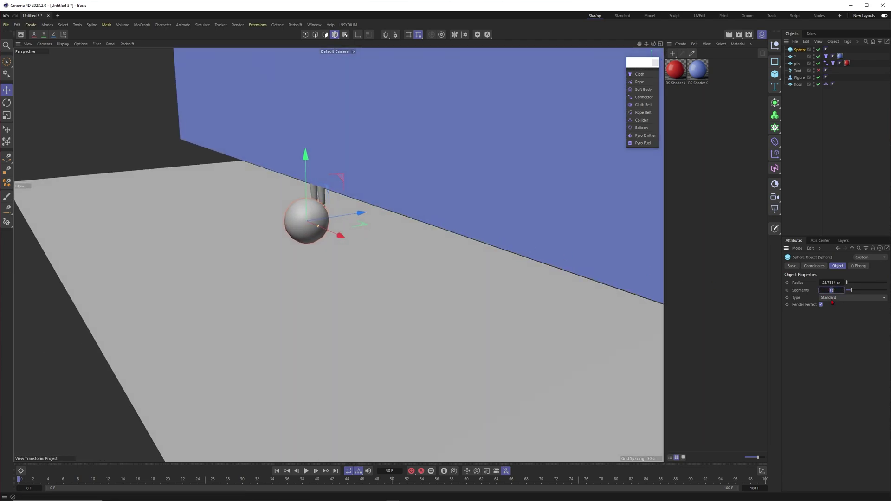
Try the Octahedron type for the sphere and display its mesh with shading lines
{"action": "left_click", "coordinate": [831, 297]}
{"action": "left_click", "coordinate": [833, 325]}
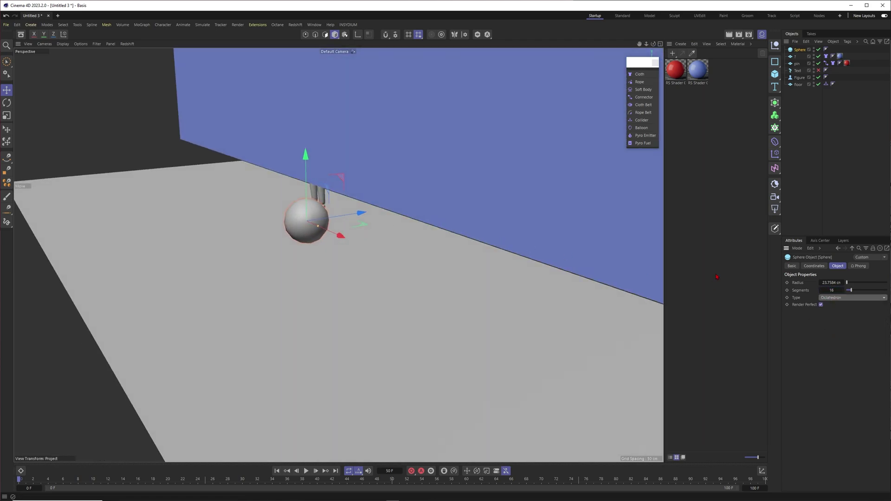
{"action": "left_click_drag", "start_coordinate": [341, 208], "coordinate": [331, 204], "text": "alt"}
{"action": "key", "text": "n"}
{"action": "key", "text": "b"}
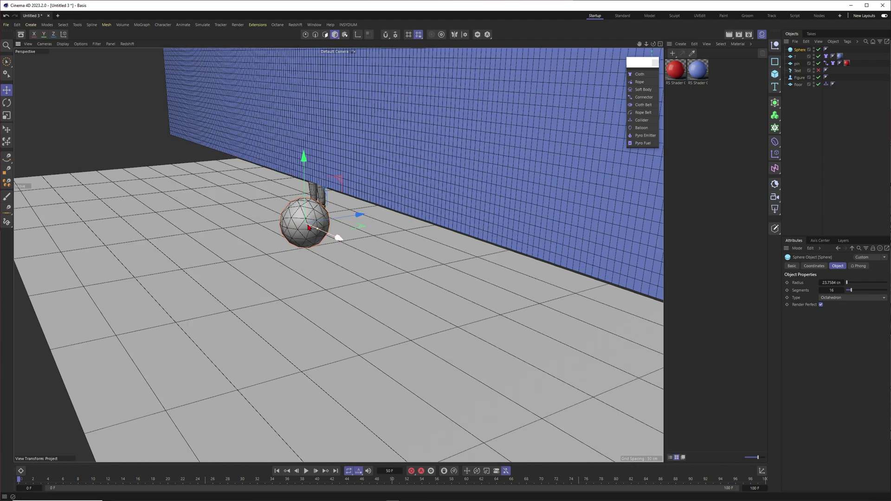
Set the sphere's type to Hexahedron with 50 segments, and return the view to shading without lines
{"action": "left_click", "coordinate": [831, 297]}
{"action": "left_click", "coordinate": [833, 321]}
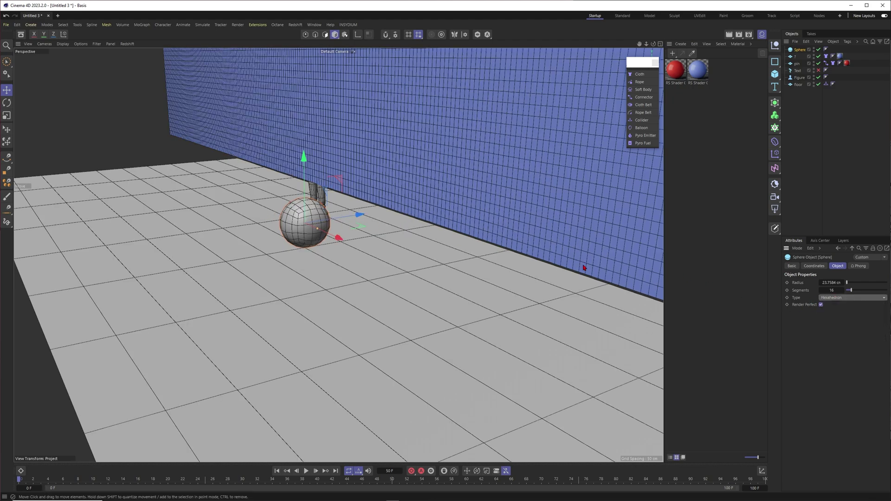
{"action": "key", "text": "n"}
{"action": "key", "text": "a"}
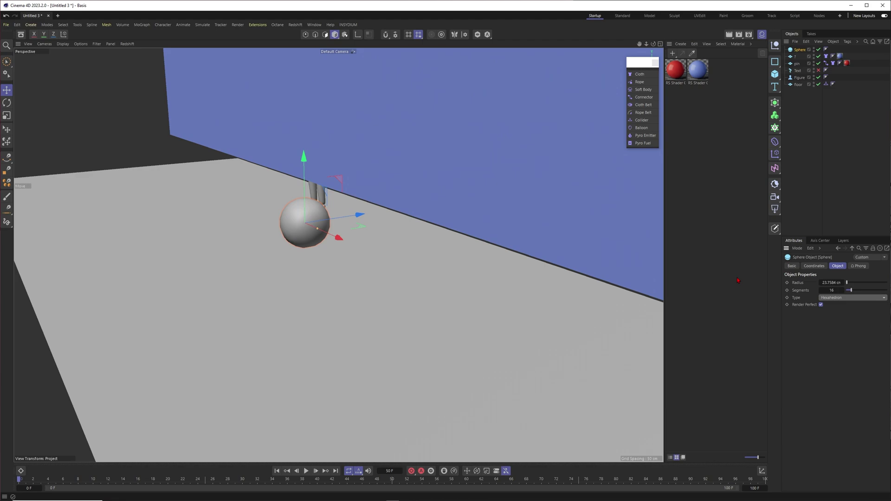
{"action": "left_click", "coordinate": [824, 290]}
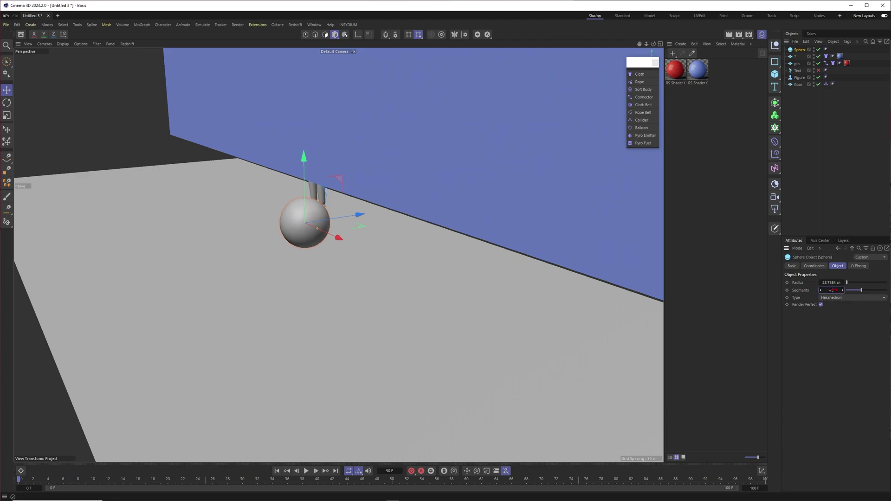
{"action": "type", "text": "50"}
{"action": "key", "text": "Return"}
Duplicate the sphere, give the copy a radius of about 21.25 cm and move it sideways along the curtain
{"action": "left_click_drag", "start_coordinate": [348, 232], "coordinate": [378, 233], "text": "alt"}
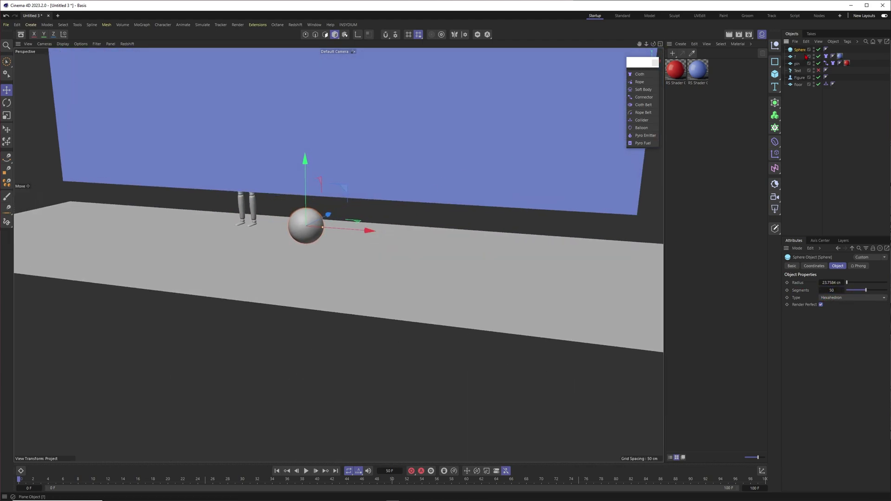
{"action": "left_click_drag", "start_coordinate": [803, 55], "coordinate": [803, 56], "text": "ctrl"}
{"action": "left_click_drag", "start_coordinate": [314, 219], "coordinate": [386, 228], "text": "alt"}
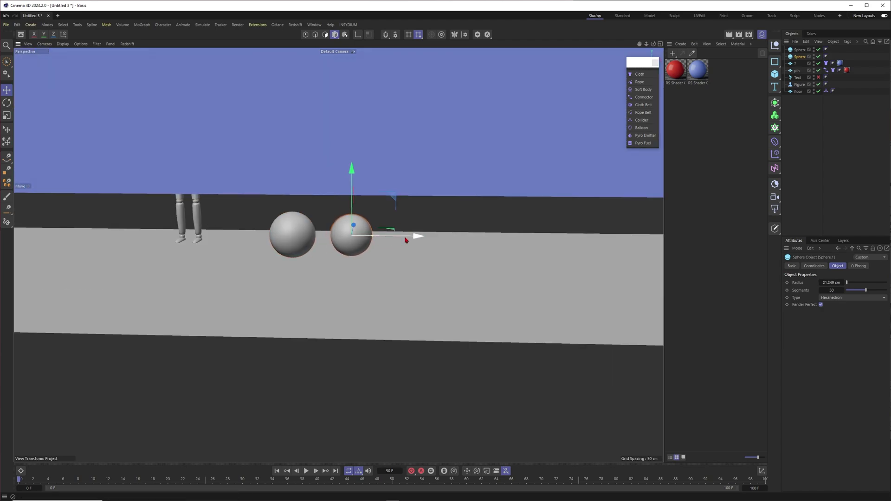
{"action": "left_click_drag", "start_coordinate": [405, 240], "coordinate": [501, 241]}
{"action": "left_click", "coordinate": [405, 220]}
Add a Collider tag to each of the two spheres and clear the selection
{"action": "scroll", "coordinate": [404, 221], "scroll_direction": "down", "scroll_amount": 5}
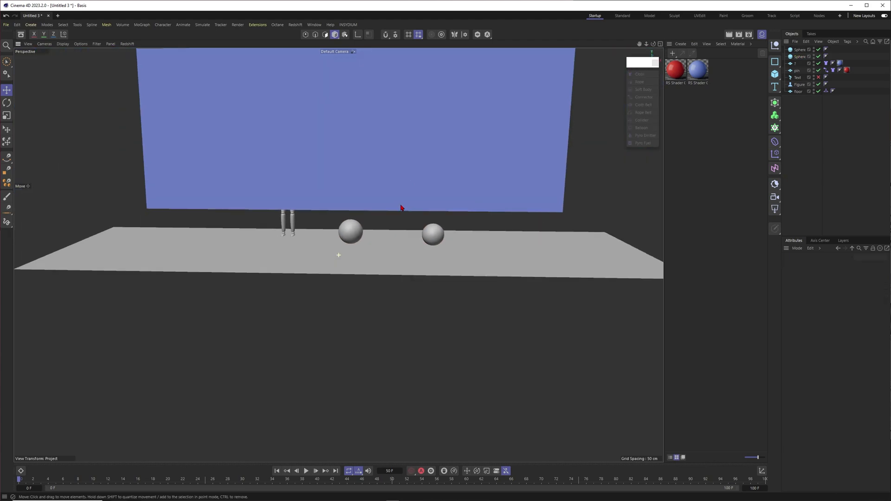
{"action": "middle_click_drag", "start_coordinate": [403, 209], "coordinate": [416, 245], "text": "alt"}
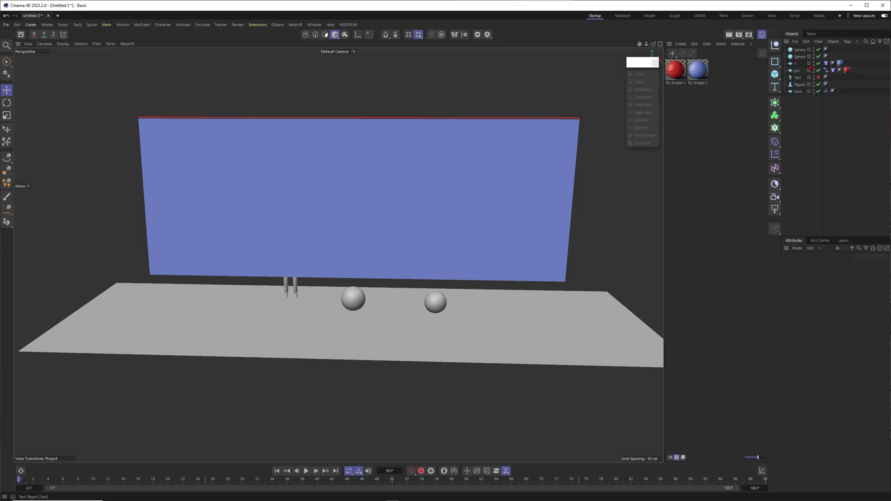
{"action": "left_click", "coordinate": [799, 50]}
{"action": "left_click", "coordinate": [642, 121]}
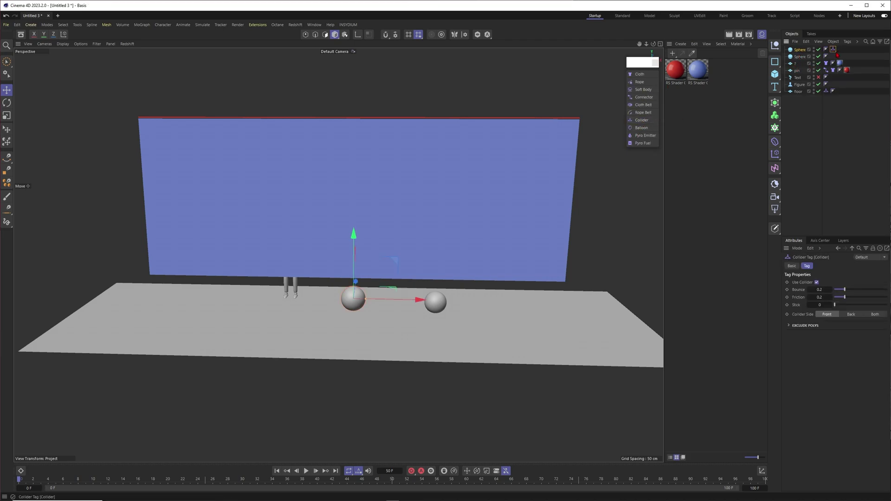
{"action": "left_click", "coordinate": [409, 279]}
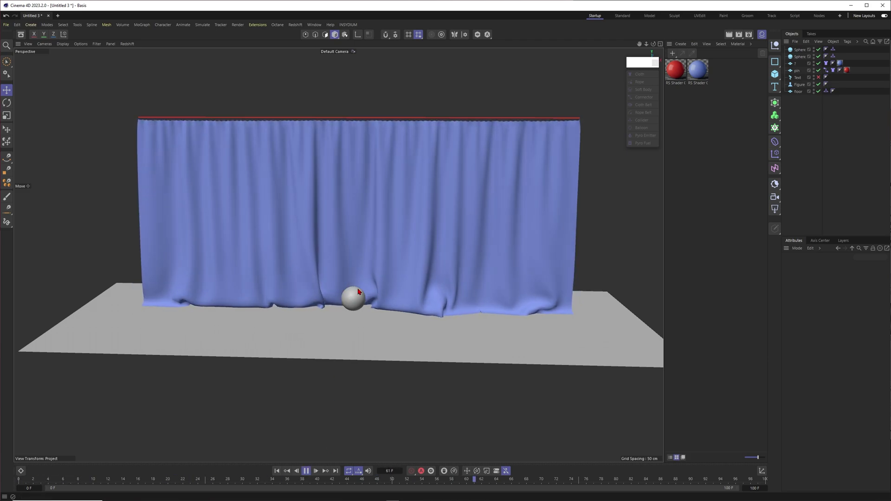
Play the simulation, examine how the curtain drapes around the spheres, and return to the first frame
{"action": "mouse_move", "coordinate": [362, 301]}
{"action": "left_mouse_down", "text": "alt"}
{"action": "mouse_move", "coordinate": [227, 302]}
{"action": "mouse_move", "coordinate": [386, 290]}
{"action": "mouse_move", "coordinate": [356, 306]}
{"action": "left_mouse_up", "text": "alt"}
{"action": "left_click", "coordinate": [306, 471]}
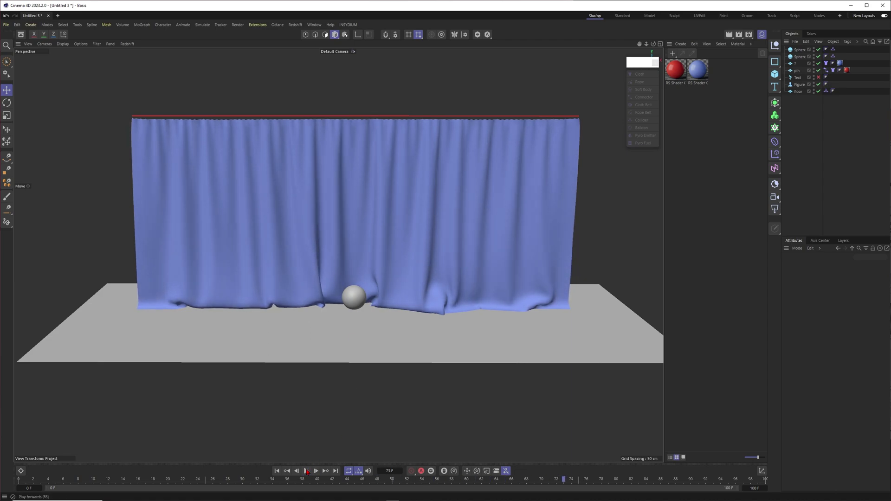
{"action": "left_click_drag", "start_coordinate": [393, 154], "coordinate": [459, 193], "text": "alt"}
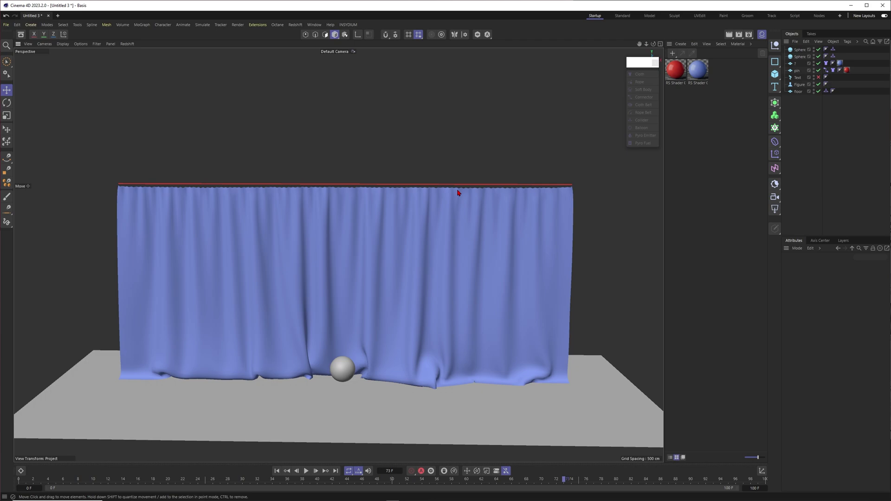
{"action": "left_click", "coordinate": [276, 474]}
Duplicate the curtain and its pin strip and place the copies edge to edge beside the originals
{"action": "scroll", "coordinate": [442, 279], "scroll_direction": "down", "scroll_amount": 5}
{"action": "middle_click_drag", "start_coordinate": [442, 279], "coordinate": [350, 262], "text": "alt"}
{"action": "left_click", "coordinate": [7, 62]}
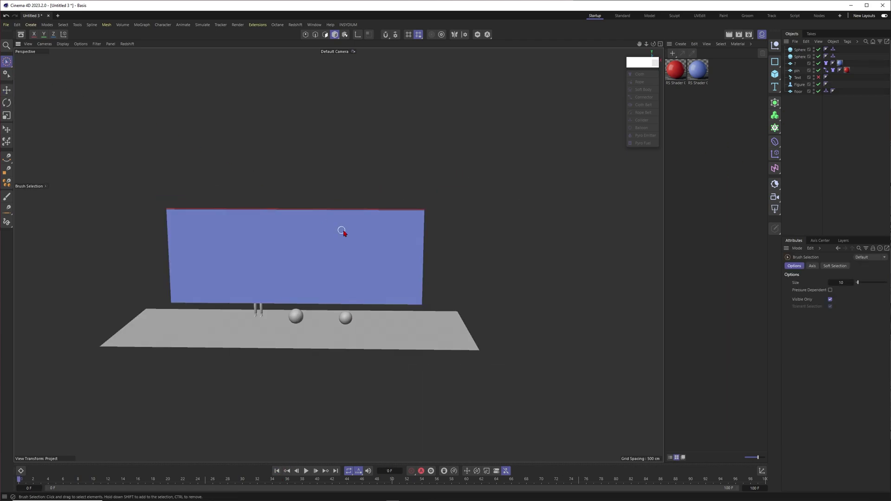
{"action": "left_click_drag", "start_coordinate": [341, 229], "coordinate": [332, 223]}
{"action": "middle_click_drag", "start_coordinate": [333, 223], "coordinate": [414, 195], "text": "alt"}
{"action": "left_click_drag", "start_coordinate": [450, 209], "coordinate": [561, 197]}
{"action": "left_click", "coordinate": [457, 129]}
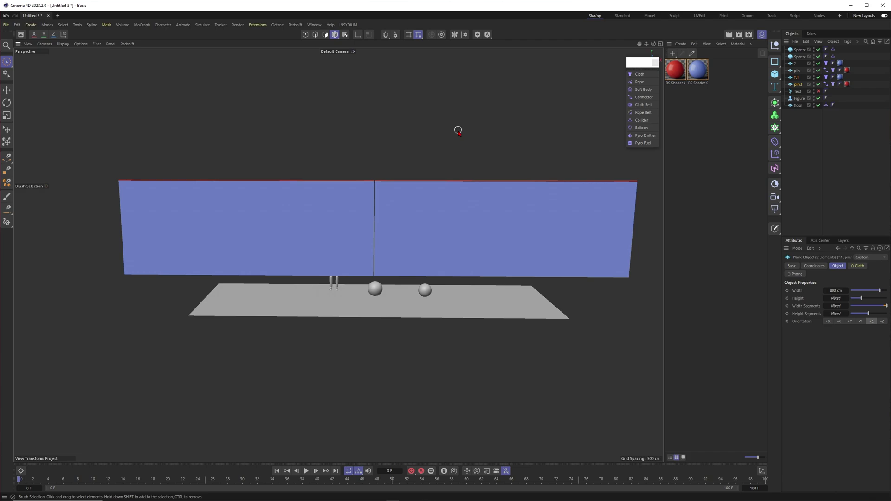
Move the figure along X to line up with the seam between the two curtains
{"action": "mouse_move", "coordinate": [326, 284]}
{"action": "left_mouse_down", "text": "alt"}
{"action": "mouse_move", "coordinate": [335, 276]}
{"action": "mouse_move", "coordinate": [322, 284]}
{"action": "left_mouse_up", "text": "alt"}
{"action": "left_click", "coordinate": [332, 279]}
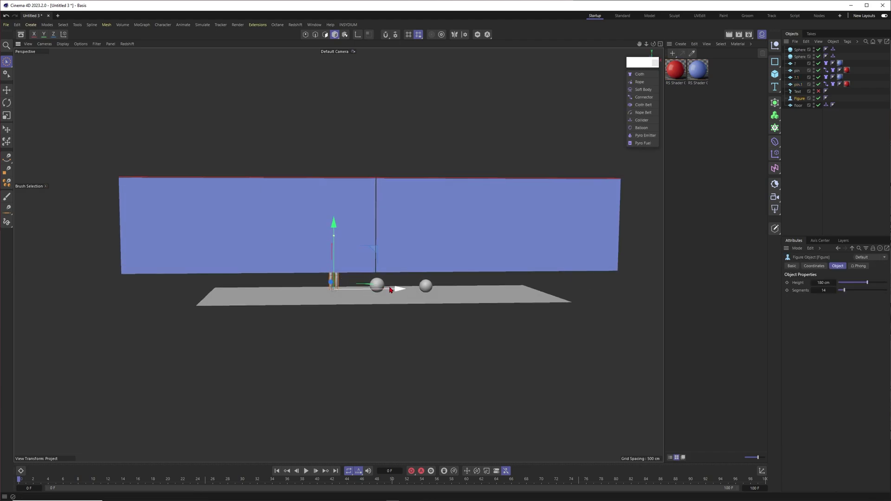
{"action": "left_click_drag", "start_coordinate": [438, 290], "coordinate": [362, 248], "text": "alt"}
Play the simulation with both curtains, stop it and examine the opening between them around the sphere
{"action": "scroll", "coordinate": [375, 254], "scroll_direction": "up", "scroll_amount": 5}
{"action": "scroll", "coordinate": [334, 257], "scroll_direction": "down", "scroll_amount": 5}
{"action": "scroll", "coordinate": [362, 248], "scroll_direction": "down", "scroll_amount": 4}
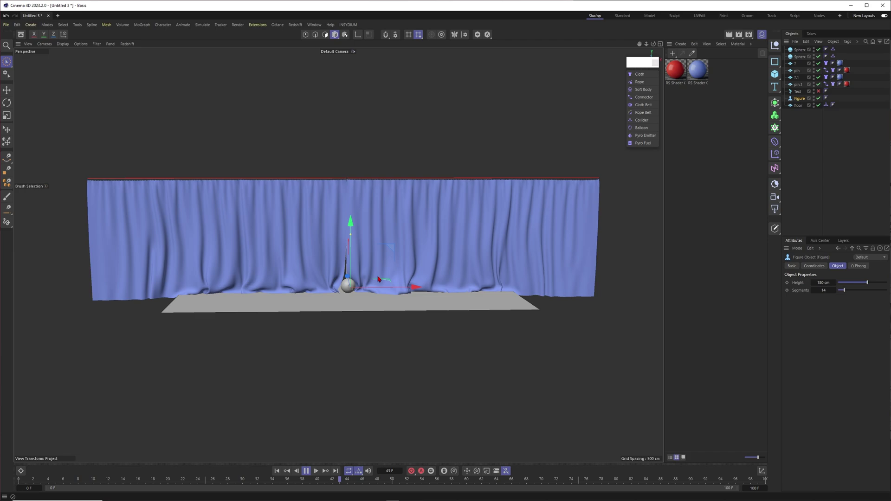
{"action": "key", "text": "F8"}
{"action": "scroll", "coordinate": [363, 261], "scroll_direction": "up", "scroll_amount": 4}
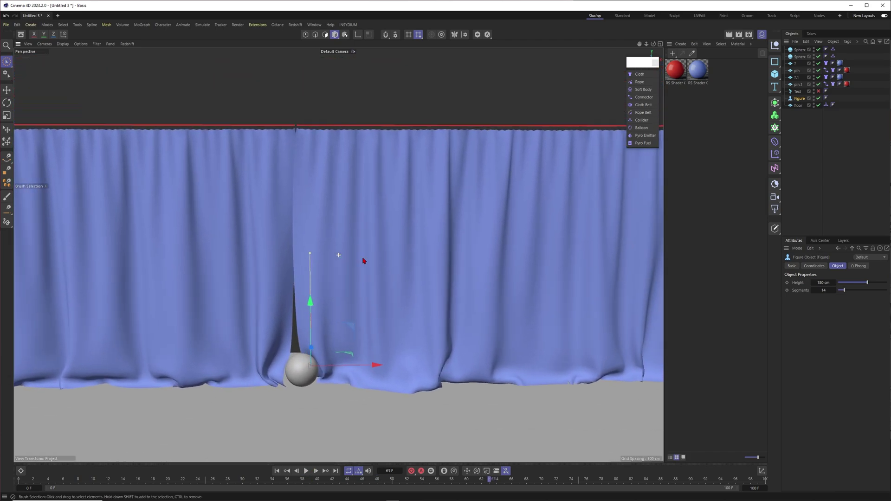
Examine the duplicated curtain's upper edge and its pin strip with the wireframe lines displayed
{"action": "left_click", "coordinate": [525, 118]}
{"action": "key", "text": "o"}
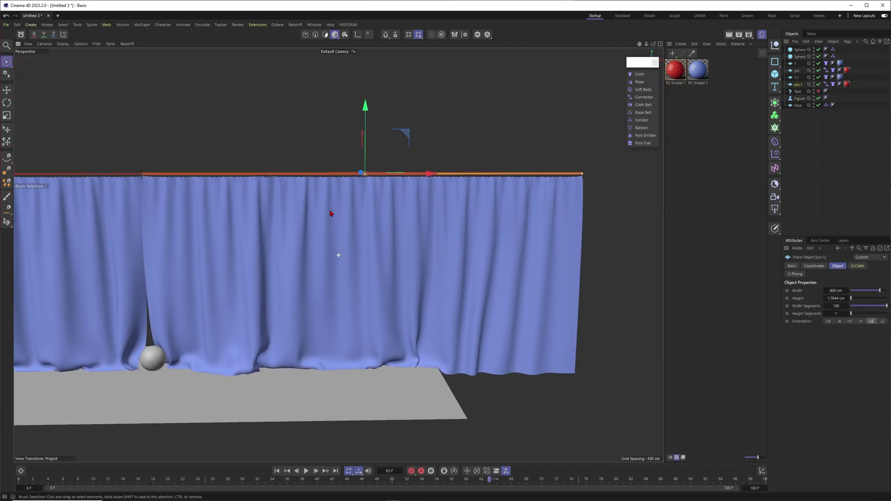
{"action": "middle_click_drag", "start_coordinate": [574, 180], "coordinate": [493, 203], "text": "alt"}
{"action": "scroll", "coordinate": [492, 202], "scroll_direction": "up", "scroll_amount": 2}
{"action": "scroll", "coordinate": [257, 214], "scroll_direction": "down", "scroll_amount": 2}
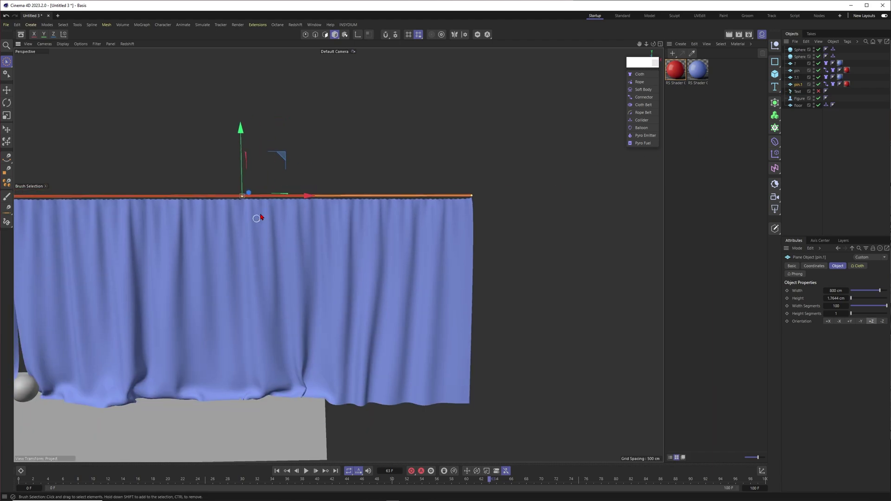
{"action": "middle_click_drag", "start_coordinate": [273, 216], "coordinate": [315, 224], "text": "alt"}
{"action": "scroll", "coordinate": [329, 224], "scroll_direction": "up", "scroll_amount": 2}
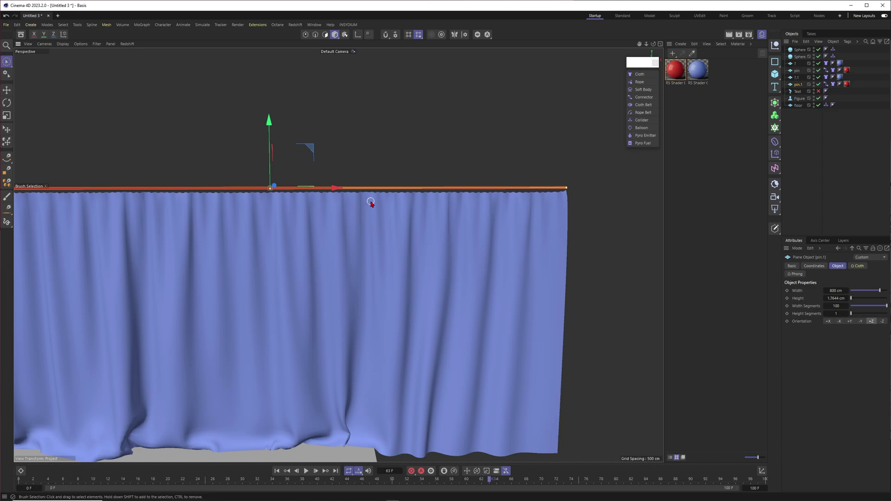
{"action": "key", "text": "n"}
{"action": "key", "text": "b"}
{"action": "scroll", "coordinate": [268, 197], "scroll_direction": "up", "scroll_amount": 6}
{"action": "left_click", "coordinate": [362, 139]}
{"action": "left_click_drag", "start_coordinate": [382, 159], "coordinate": [399, 166], "text": "alt"}
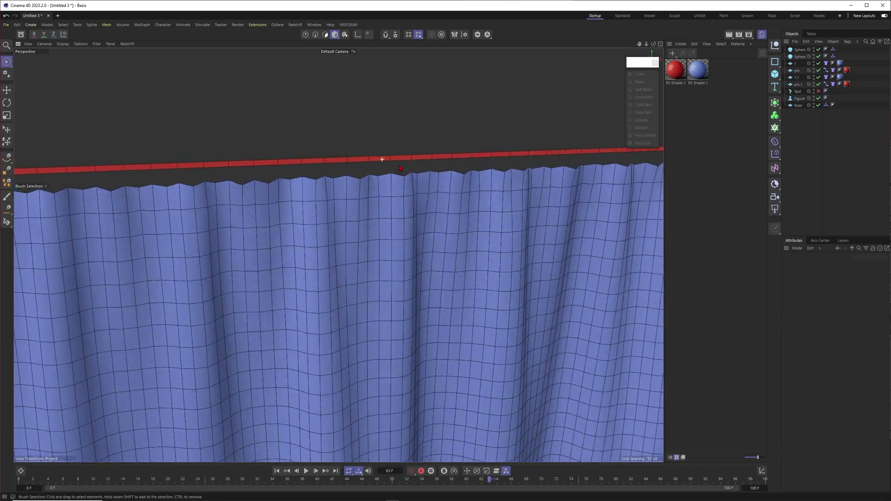
Return to the first frame and set the Width Segments of both pin strips to 300
{"action": "left_click", "coordinate": [430, 154]}
{"action": "left_click", "coordinate": [277, 471]}
{"action": "scroll", "coordinate": [259, 255], "scroll_direction": "down", "scroll_amount": 4}
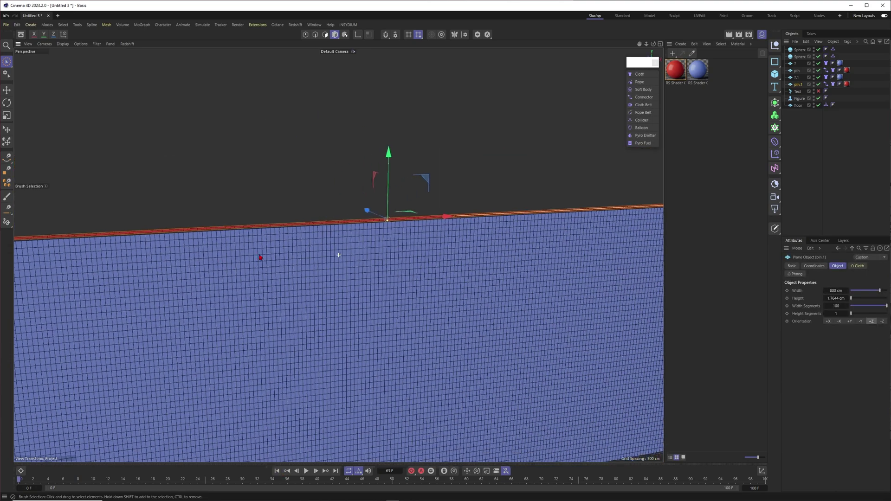
{"action": "left_click", "coordinate": [493, 192], "text": "shift"}
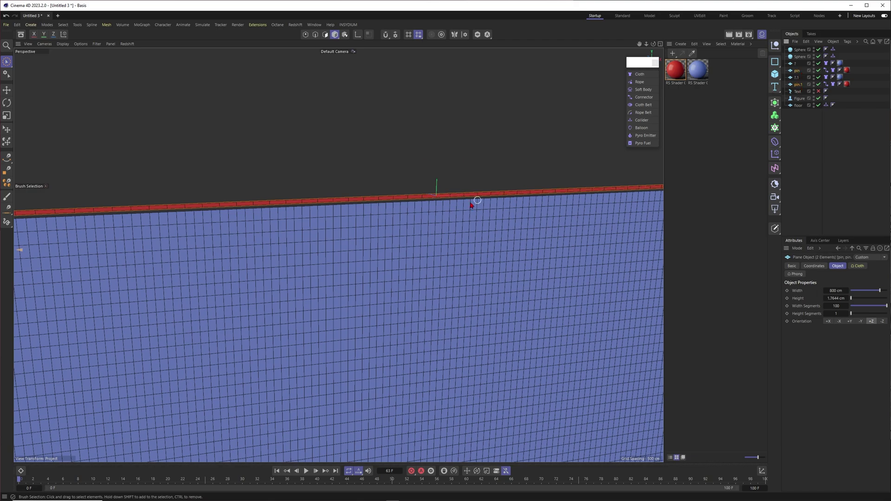
{"action": "scroll", "coordinate": [526, 210], "scroll_direction": "up", "scroll_amount": 3}
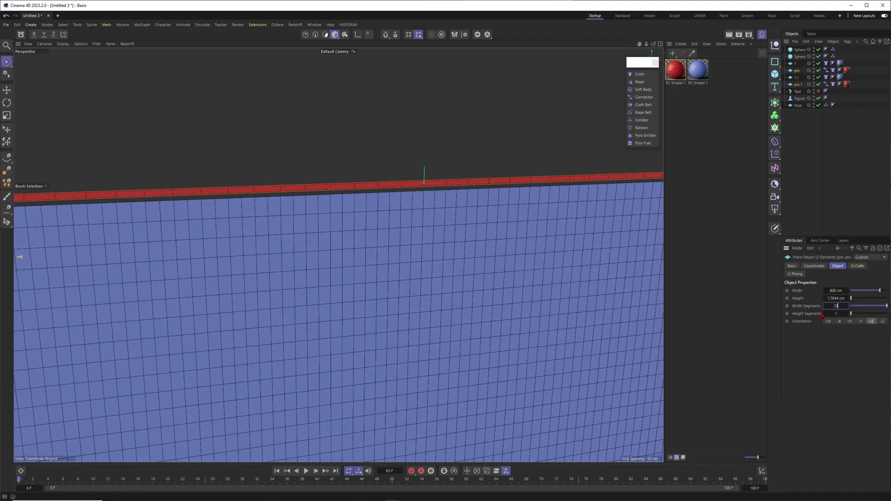
{"action": "scroll", "coordinate": [465, 197], "scroll_direction": "up", "scroll_amount": 5}
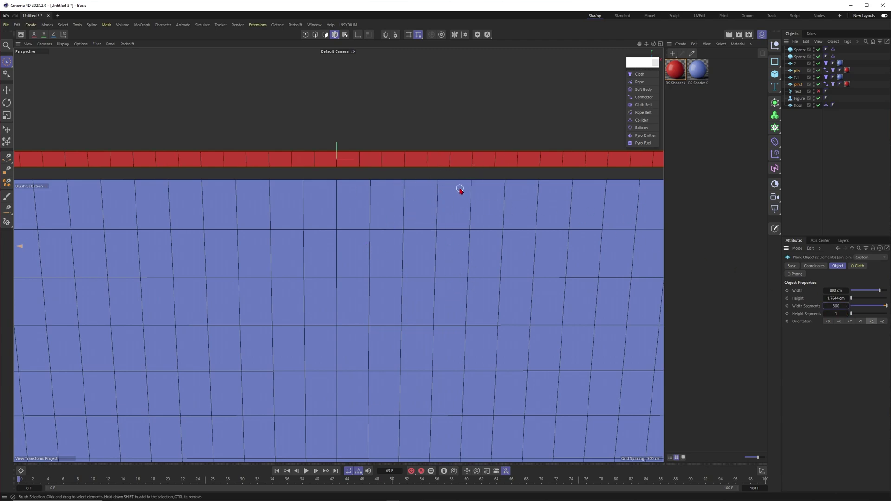
Set the Width Segments of both curtain planes to 300
{"action": "left_click", "coordinate": [796, 77]}
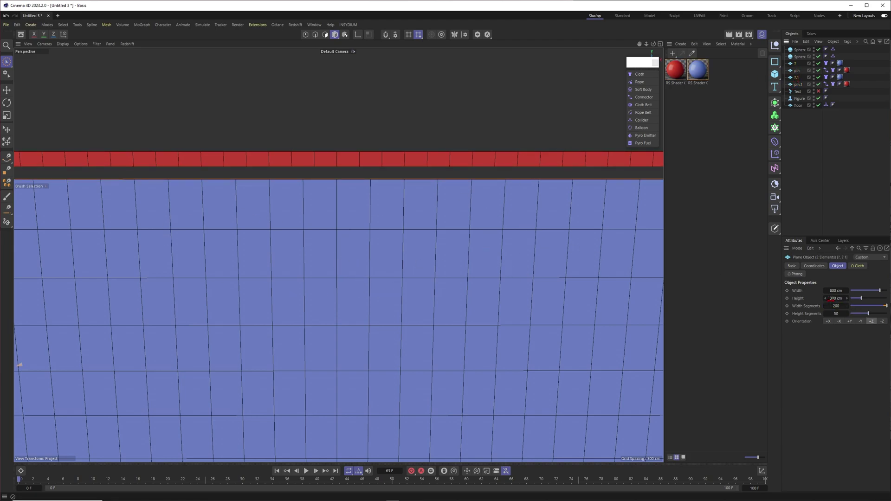
{"action": "type", "text": "0"}
{"action": "key", "text": "Return"}
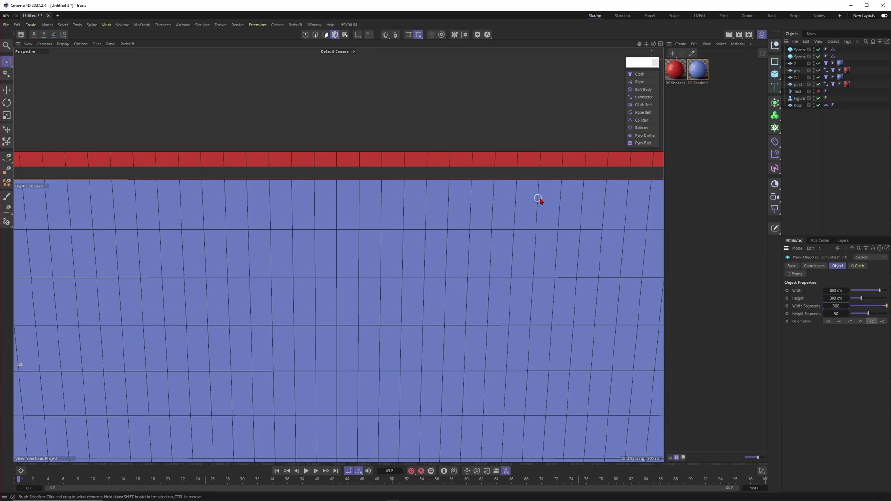
Clear and recreate the connections in both pin strips' Connector tags to match the denser curtain meshes
{"action": "right_click_drag", "start_coordinate": [477, 209], "coordinate": [338, 254], "text": "alt"}
{"action": "right_click_drag", "start_coordinate": [416, 234], "coordinate": [394, 247], "text": "alt"}
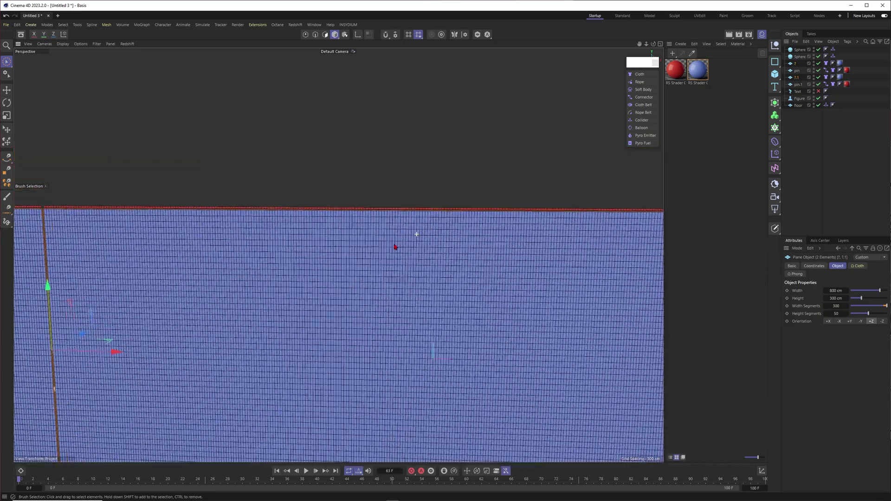
{"action": "scroll", "coordinate": [395, 247], "scroll_direction": "up", "scroll_amount": 3}
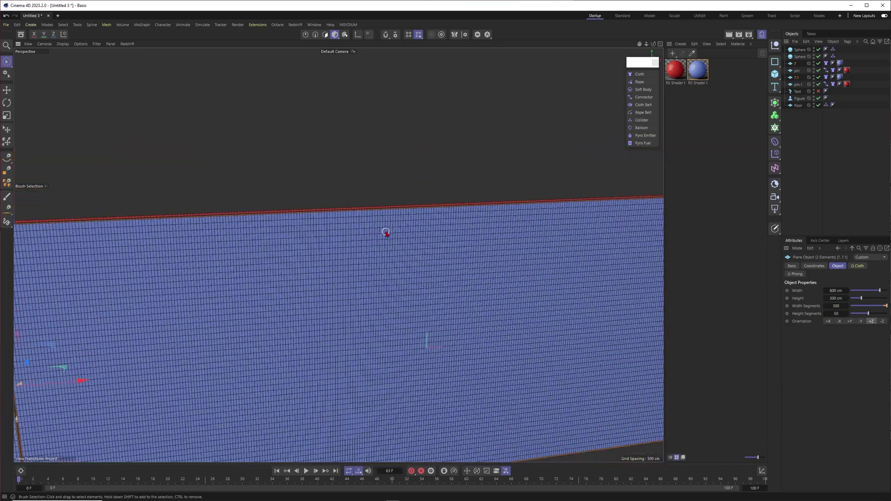
{"action": "left_click", "coordinate": [826, 71]}
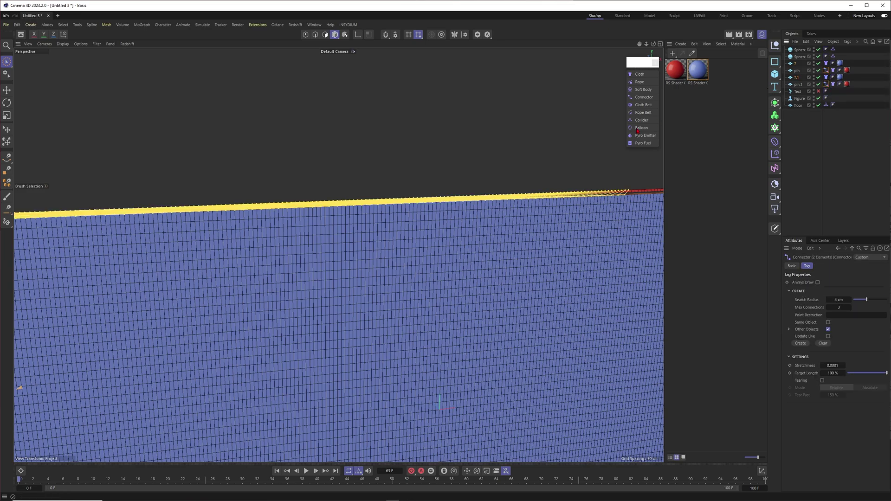
{"action": "scroll", "coordinate": [380, 206], "scroll_direction": "down", "scroll_amount": 4}
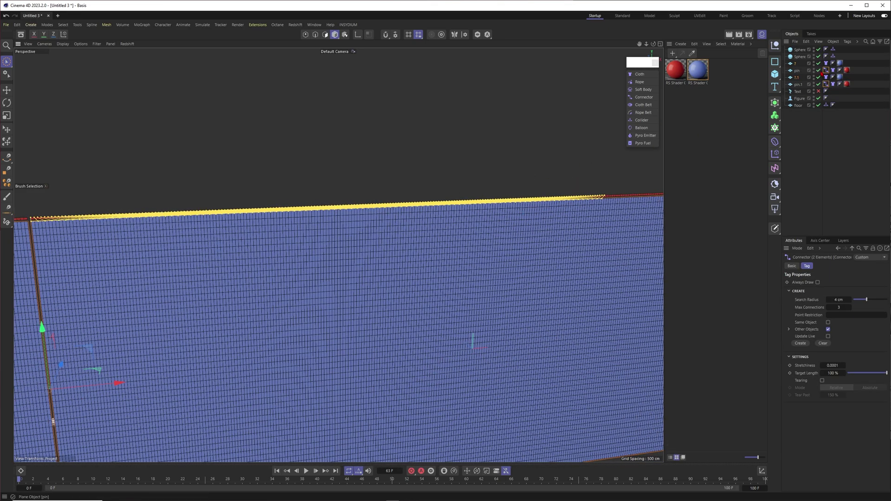
{"action": "right_click_drag", "start_coordinate": [515, 221], "coordinate": [575, 211], "text": "alt"}
{"action": "left_click_drag", "start_coordinate": [591, 196], "coordinate": [509, 199], "text": "alt"}
{"action": "middle_click_drag", "start_coordinate": [506, 198], "coordinate": [362, 155], "text": "alt"}
{"action": "left_click_drag", "start_coordinate": [346, 160], "coordinate": [325, 69], "text": "alt"}
{"action": "left_click", "coordinate": [822, 343]}
{"action": "left_click", "coordinate": [801, 342]}
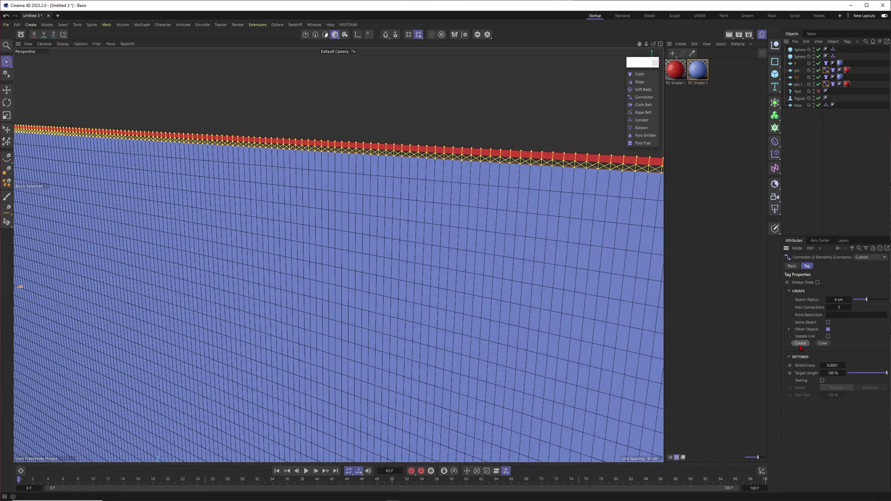
Convert both red pin strips into editable polygon objects
{"action": "scroll", "coordinate": [360, 193], "scroll_direction": "down", "scroll_amount": 5}
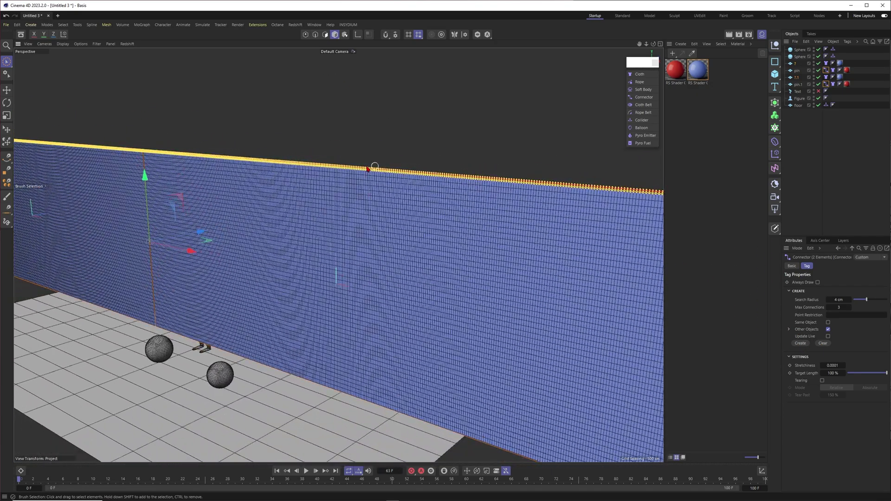
{"action": "left_click_drag", "start_coordinate": [336, 276], "coordinate": [398, 279], "text": "alt"}
{"action": "left_click", "coordinate": [797, 70]}
{"action": "left_click", "coordinate": [797, 84], "text": "ctrl"}
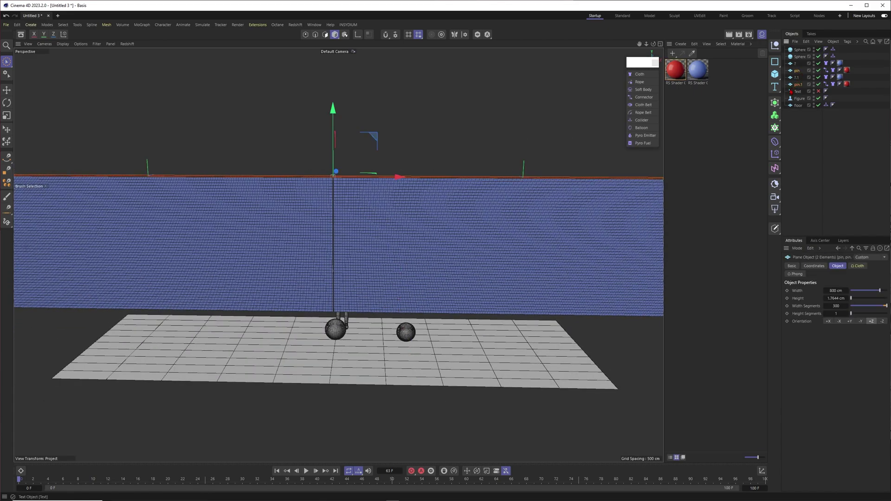
{"action": "key", "text": "c"}
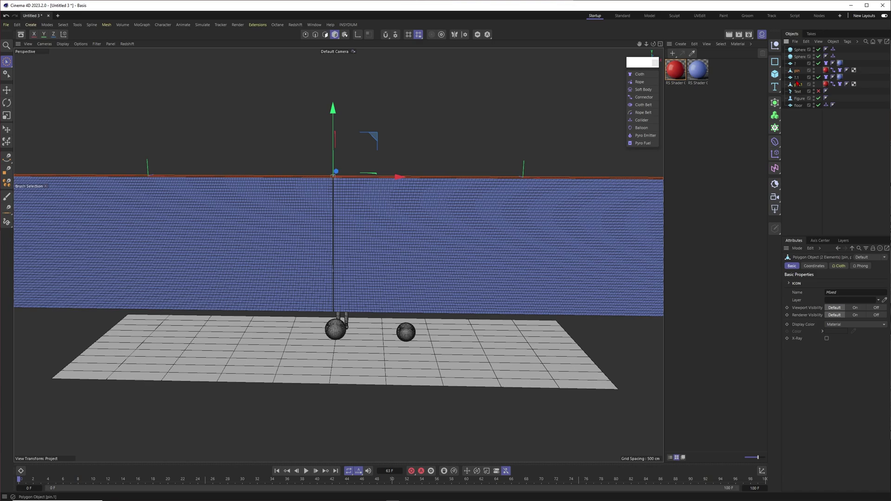
Select the two points at the outer end of the first pin strip, away from the opening
{"action": "middle_click_drag", "start_coordinate": [489, 135], "coordinate": [403, 137], "text": "alt"}
{"action": "left_click", "coordinate": [797, 70]}
{"action": "middle_click_drag", "start_coordinate": [224, 249], "coordinate": [473, 254], "text": "alt"}
{"action": "right_click_drag", "start_coordinate": [263, 198], "coordinate": [281, 198], "text": "alt"}
{"action": "left_click_drag", "start_coordinate": [280, 198], "coordinate": [224, 84], "text": "alt"}
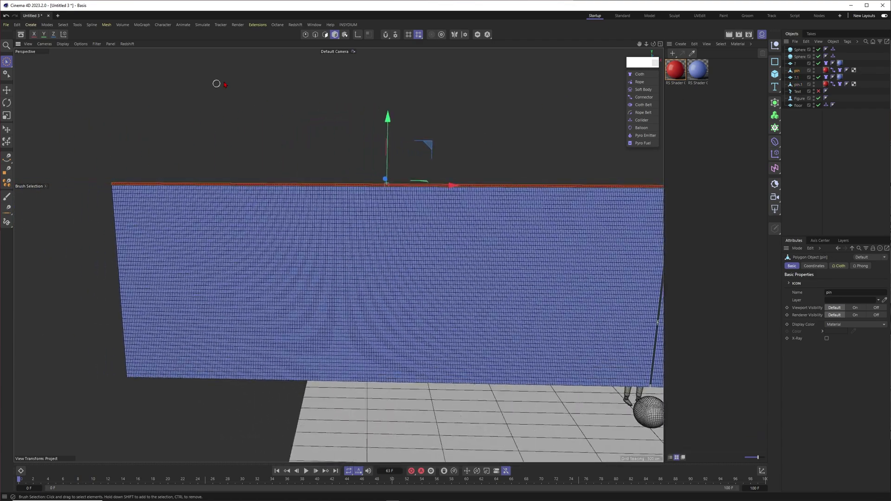
{"action": "left_click", "coordinate": [305, 35]}
{"action": "middle_click_drag", "start_coordinate": [89, 187], "coordinate": [171, 186], "text": "alt"}
{"action": "right_click_drag", "start_coordinate": [171, 186], "coordinate": [250, 188], "text": "alt"}
{"action": "left_click", "coordinate": [251, 178]}
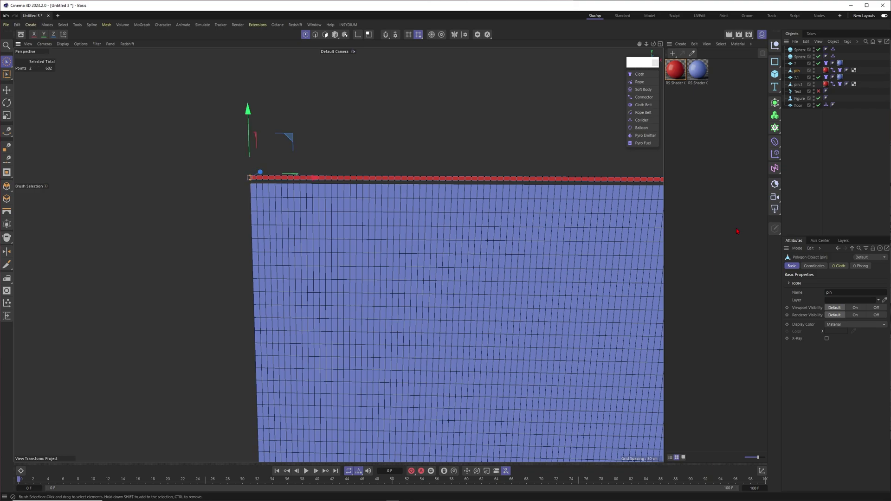
Move the first pin strip's axis to its selected points with Center set to Selected Points, then return to model mode
{"action": "left_click", "coordinate": [819, 240]}
{"action": "left_click", "coordinate": [820, 275]}
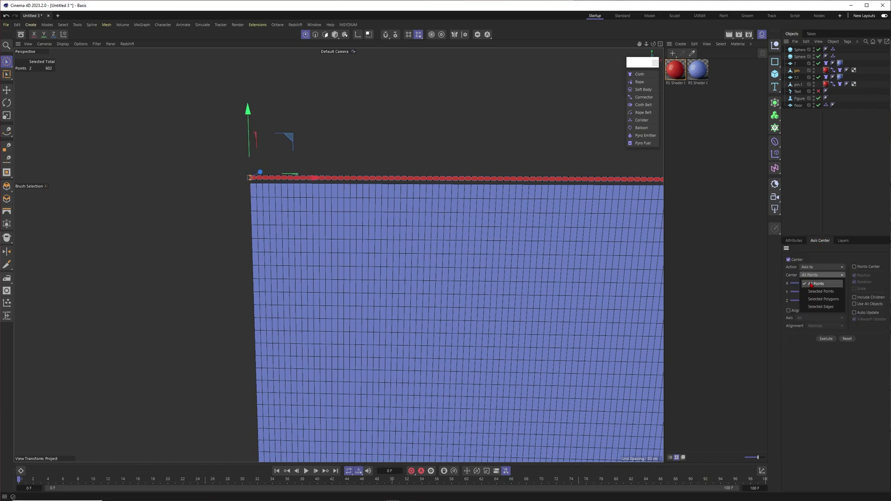
{"action": "left_click", "coordinate": [820, 291]}
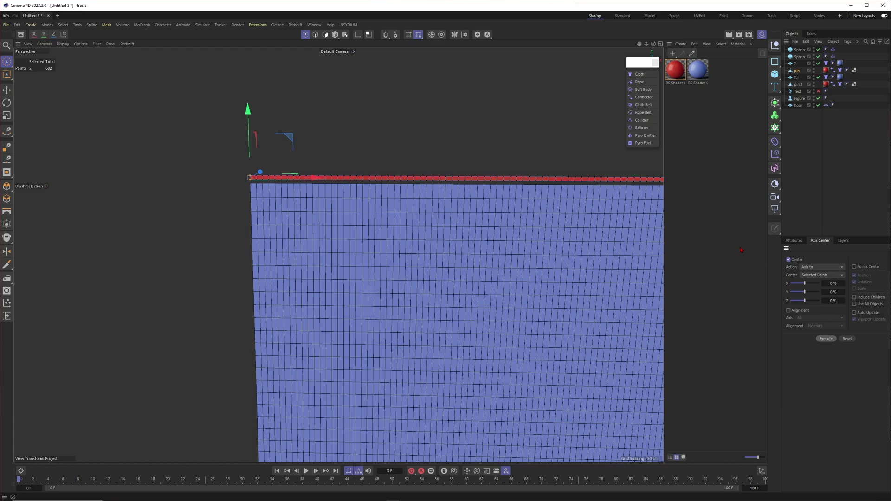
{"action": "left_click", "coordinate": [335, 34]}
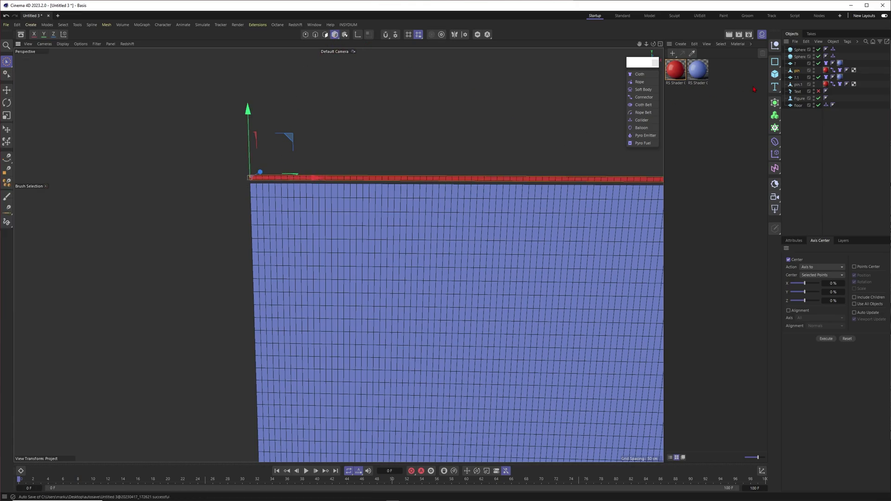
Move the second pin strip's axis to the two points at its outer end
{"action": "left_click", "coordinate": [799, 85]}
{"action": "scroll", "coordinate": [539, 180], "scroll_direction": "down", "scroll_amount": 4}
{"action": "middle_click_drag", "start_coordinate": [483, 201], "coordinate": [177, 214], "text": "alt"}
{"action": "scroll", "coordinate": [479, 197], "scroll_direction": "down", "scroll_amount": 4}
{"action": "middle_click_drag", "start_coordinate": [513, 203], "coordinate": [398, 222], "text": "alt"}
{"action": "scroll", "coordinate": [400, 223], "scroll_direction": "up", "scroll_amount": 2}
{"action": "left_click", "coordinate": [306, 34]}
{"action": "scroll", "coordinate": [561, 197], "scroll_direction": "up", "scroll_amount": 8}
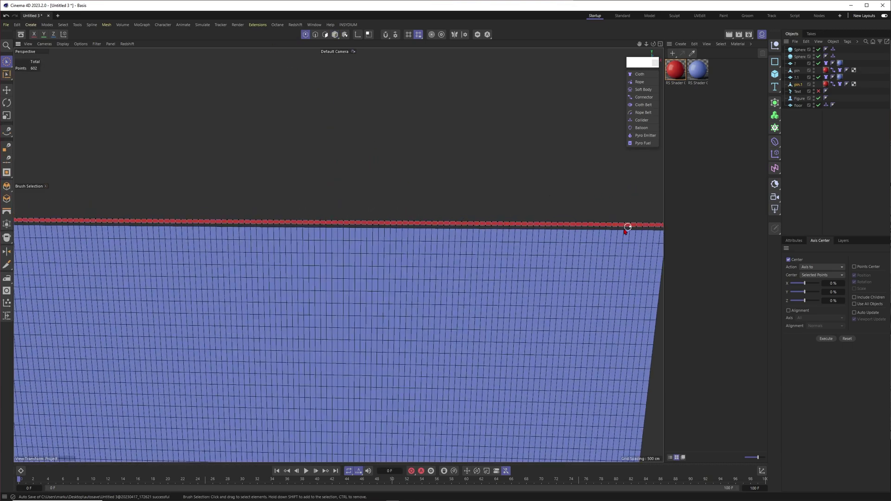
{"action": "middle_click_drag", "start_coordinate": [626, 229], "coordinate": [520, 214], "text": "alt"}
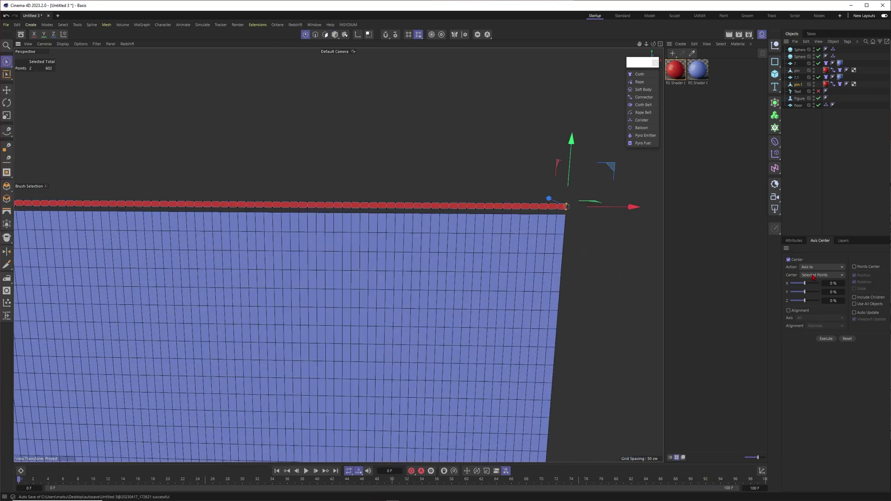
{"action": "left_click", "coordinate": [335, 35]}
Select both pin strips and play the simulation up to frame 16
{"action": "right_click_drag", "start_coordinate": [503, 232], "coordinate": [311, 258], "text": "alt"}
{"action": "middle_click_drag", "start_coordinate": [338, 254], "coordinate": [395, 264], "text": "alt"}
{"action": "left_click", "coordinate": [797, 71]}
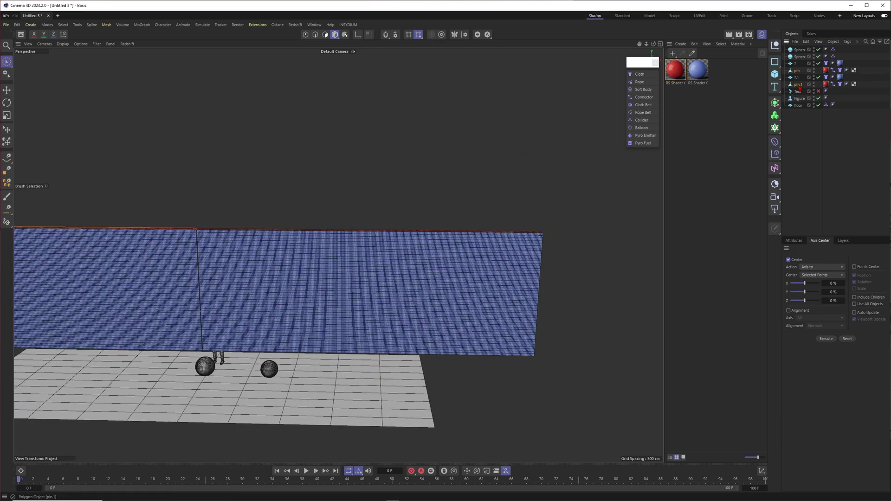
{"action": "left_click", "coordinate": [797, 84]}
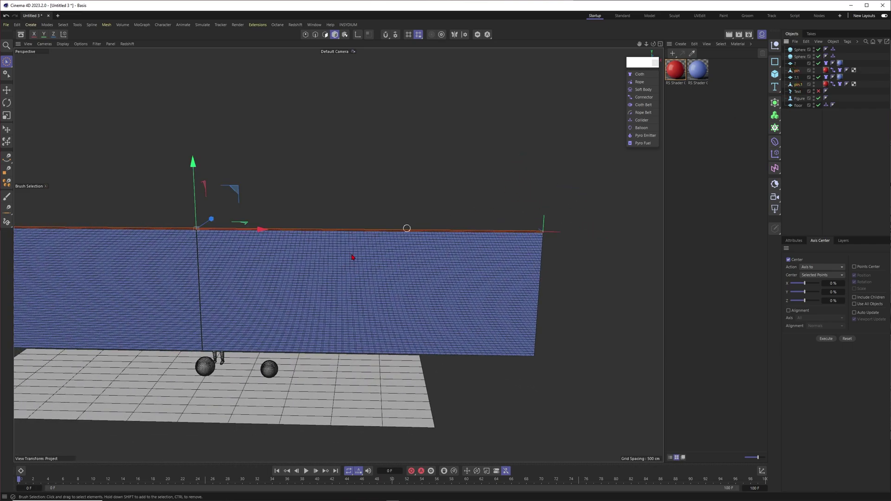
{"action": "left_click", "coordinate": [306, 471]}
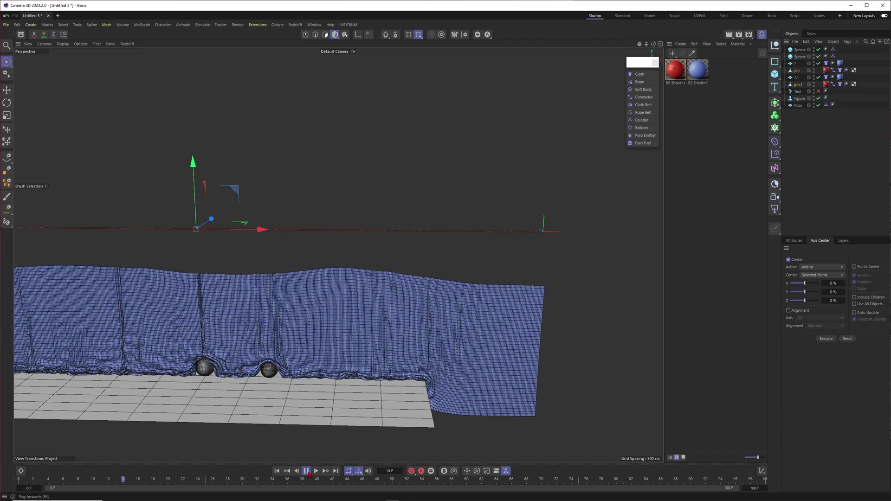
{"action": "left_click", "coordinate": [307, 471]}
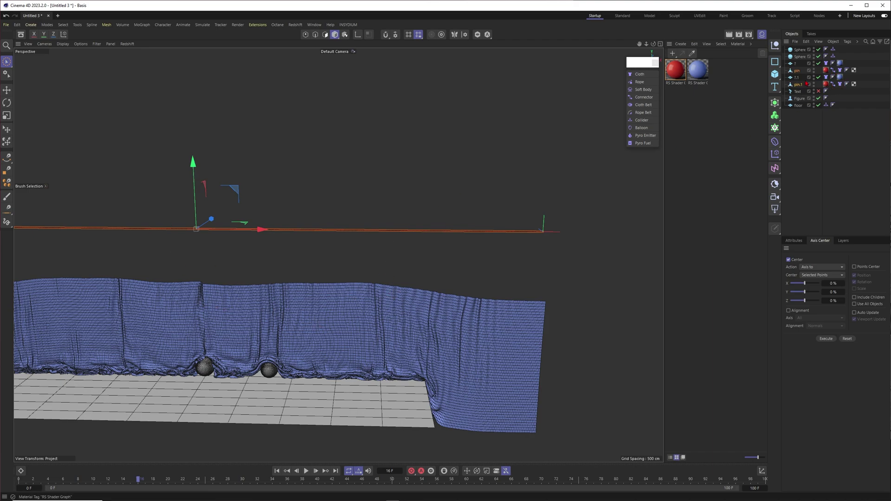
Keyframe the X scale of both pin strips at 1 on frame 16 and at a smaller value on frame 66
{"action": "left_click", "coordinate": [793, 240]}
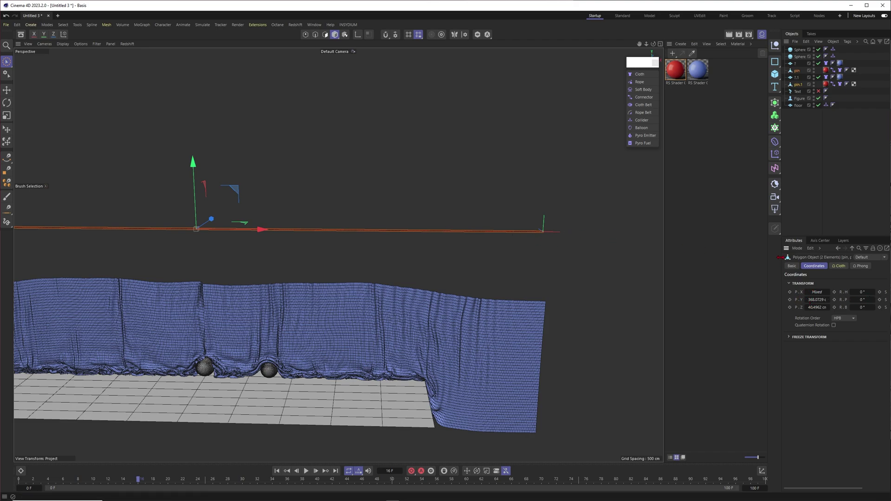
{"action": "left_click_drag", "start_coordinate": [779, 257], "coordinate": [672, 258]}
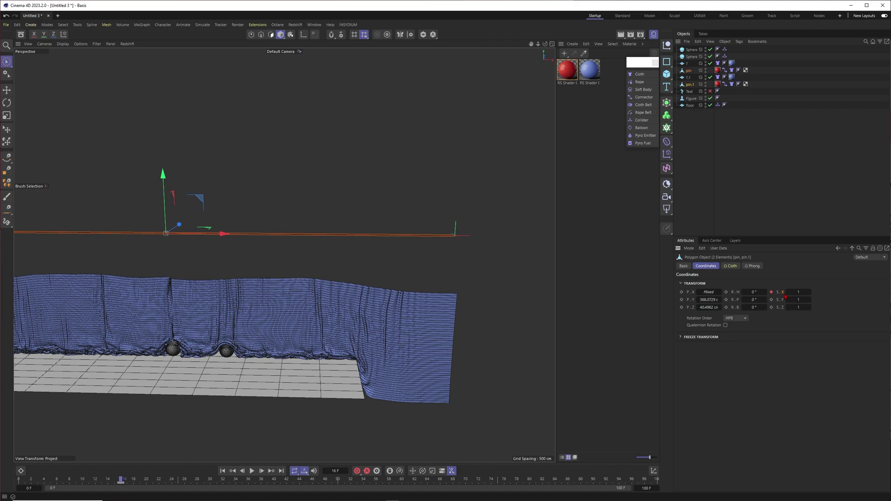
{"action": "left_click", "coordinate": [251, 470]}
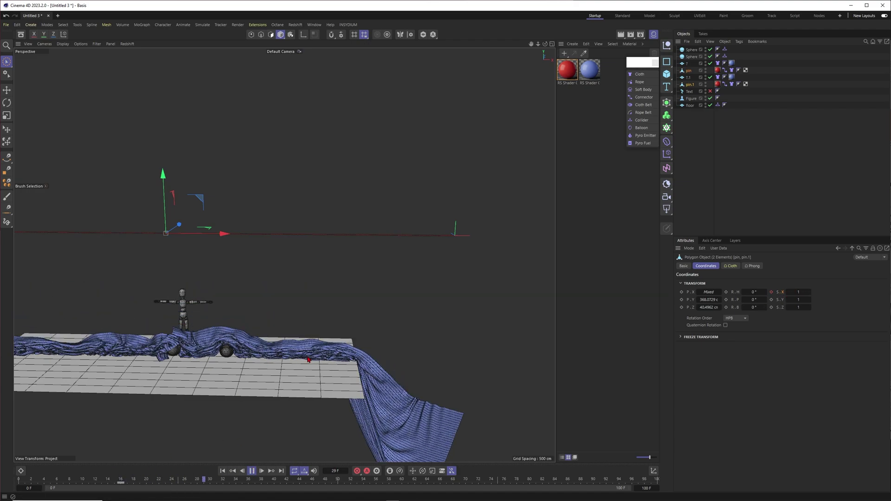
{"action": "left_click", "coordinate": [252, 471]}
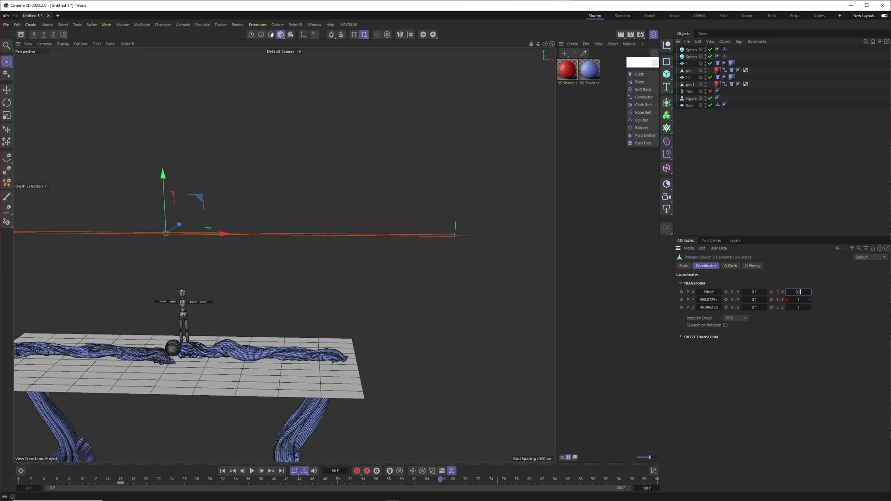
{"action": "left_click", "coordinate": [760, 228]}
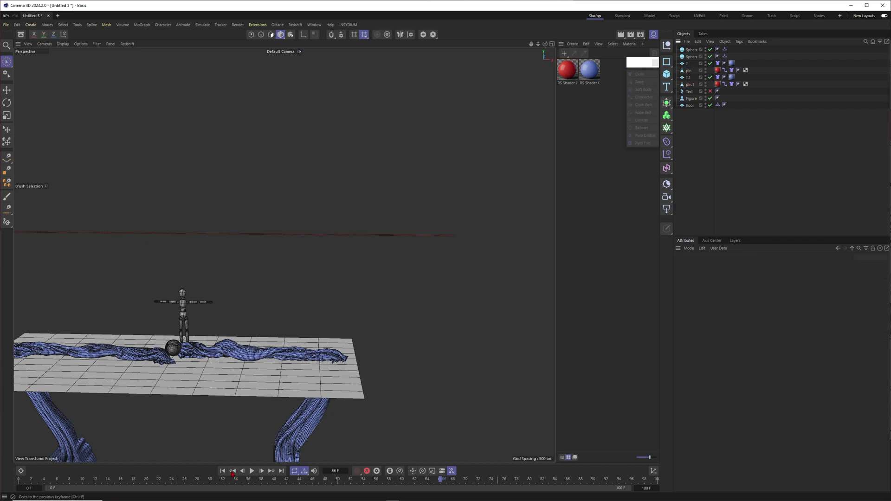
Return to the first frame and create the connections again in both pin strips' Connector tags with a 4 cm Search Radius
{"action": "left_click", "coordinate": [223, 471]}
{"action": "middle_click_drag", "start_coordinate": [261, 239], "coordinate": [273, 258], "text": "alt"}
{"action": "right_click_drag", "start_coordinate": [273, 258], "coordinate": [362, 250], "text": "alt"}
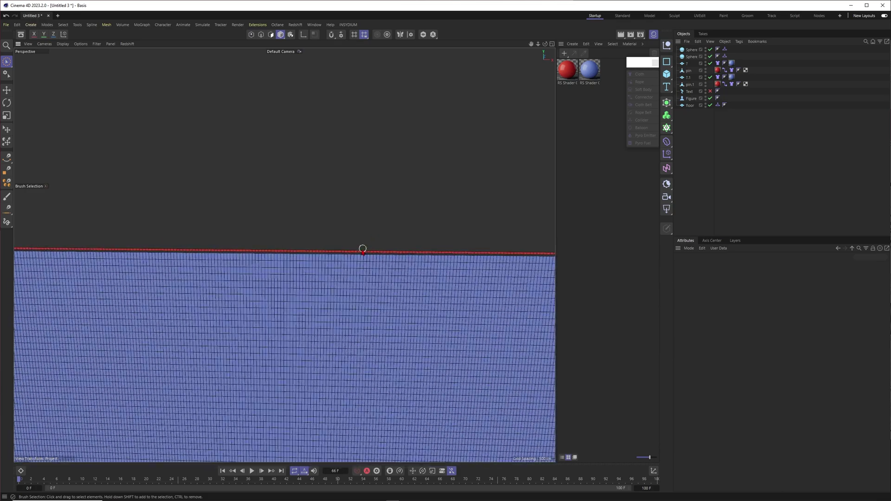
{"action": "left_click", "coordinate": [366, 264]}
{"action": "left_click", "coordinate": [724, 70]}
{"action": "left_click", "coordinate": [725, 85], "text": "shift"}
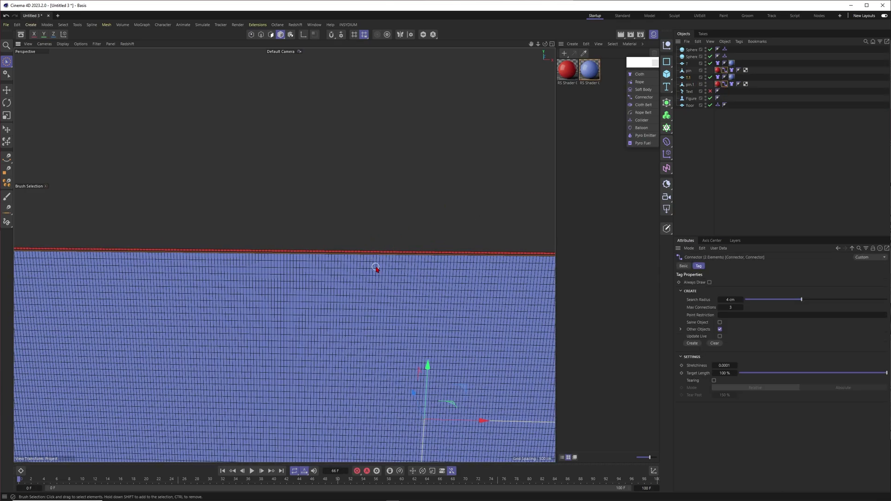
{"action": "scroll", "coordinate": [287, 267], "scroll_direction": "down", "scroll_amount": 3}
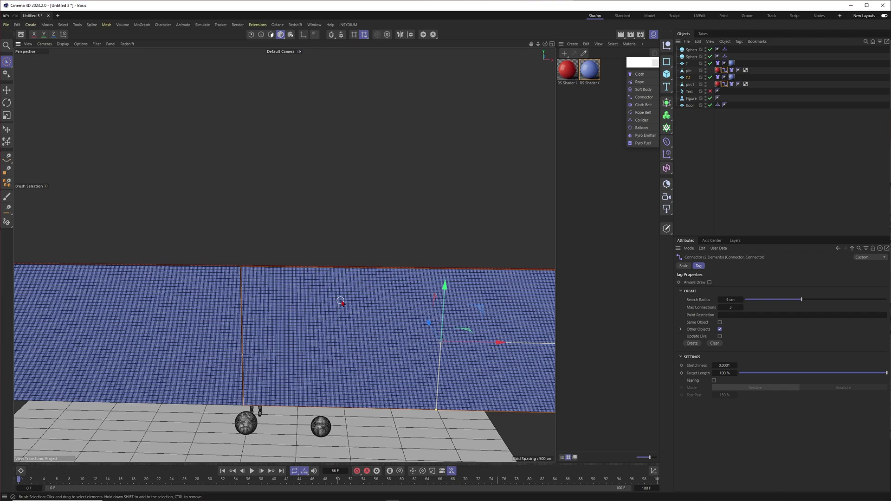
{"action": "scroll", "coordinate": [340, 300], "scroll_direction": "up", "scroll_amount": 3}
{"action": "right_click_drag", "start_coordinate": [449, 270], "coordinate": [518, 271], "text": "alt"}
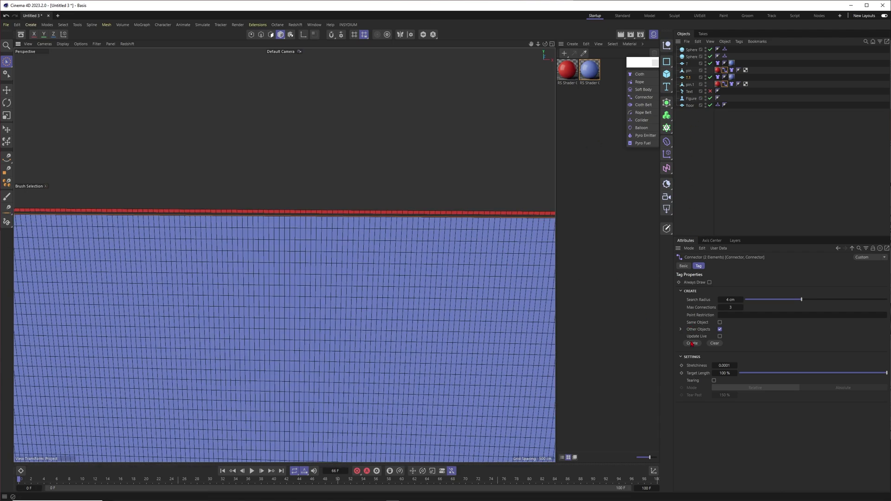
{"action": "left_click", "coordinate": [692, 344]}
Play the simulation and watch the two curtains draw apart, with the wireframe lines hidden
{"action": "right_click_drag", "start_coordinate": [439, 226], "coordinate": [371, 242], "text": "alt"}
{"action": "left_click", "coordinate": [455, 221]}
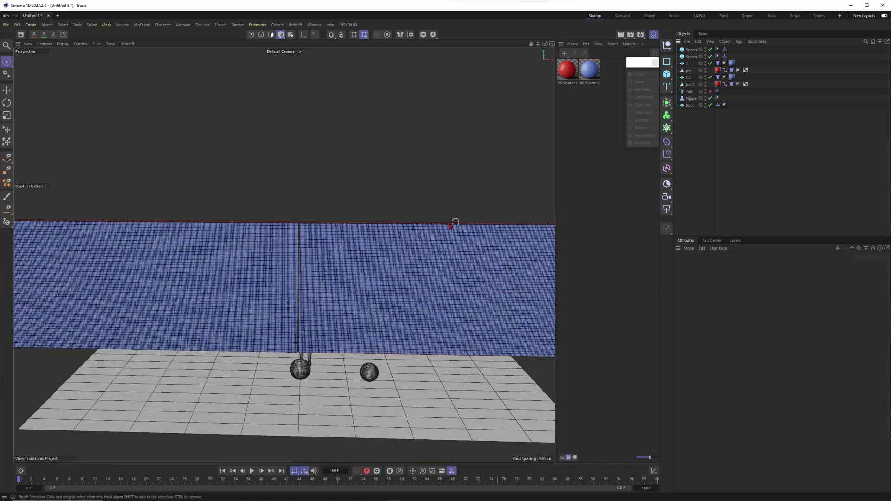
{"action": "middle_click_drag", "start_coordinate": [400, 258], "coordinate": [296, 279], "text": "alt"}
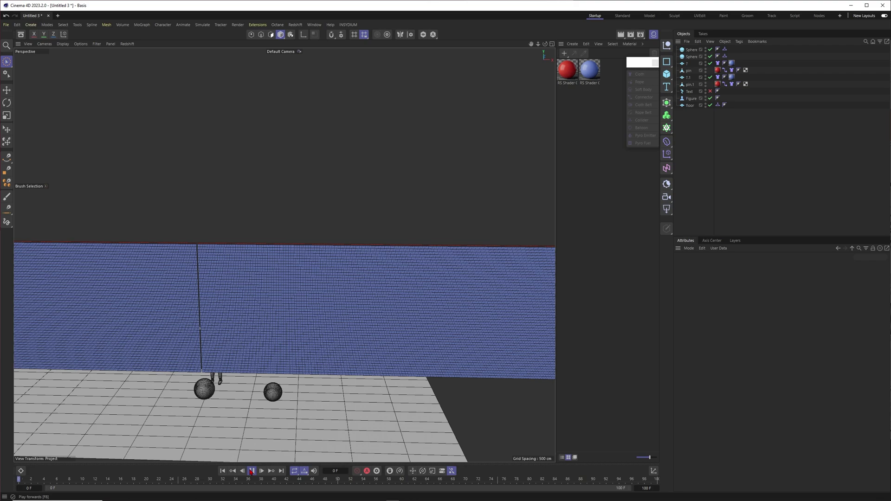
{"action": "left_click", "coordinate": [252, 471]}
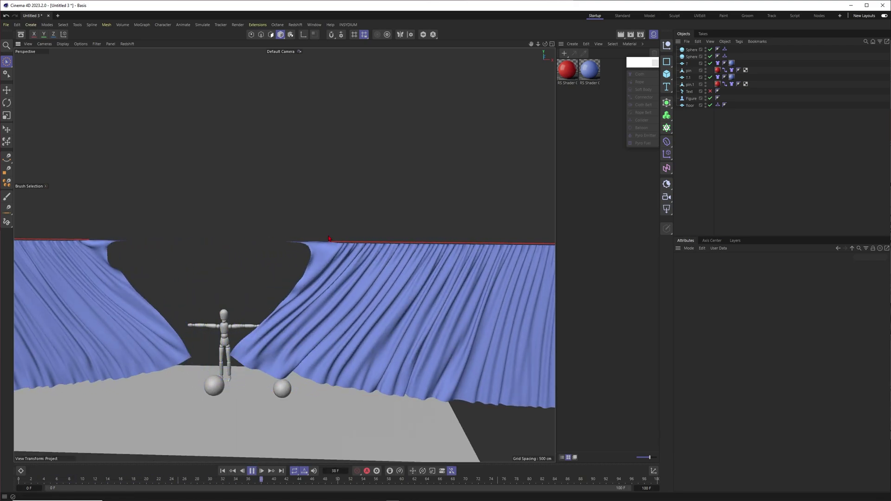
Return to the first frame and lower both pin strips about 1.1 cm towards the curtains' upper edges
{"action": "left_click", "coordinate": [223, 471]}
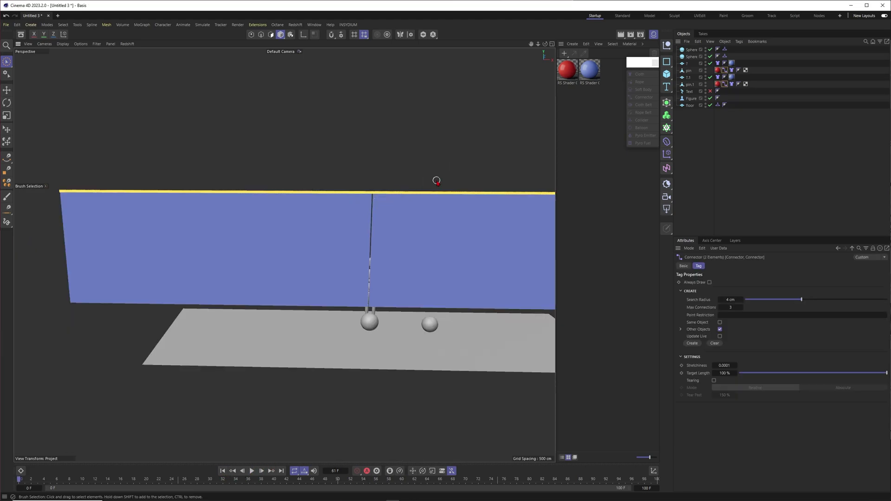
{"action": "right_click_drag", "start_coordinate": [367, 201], "coordinate": [439, 178], "text": "alt"}
{"action": "middle_click_drag", "start_coordinate": [402, 172], "coordinate": [372, 160], "text": "alt"}
{"action": "right_click_drag", "start_coordinate": [372, 159], "coordinate": [442, 140], "text": "alt"}
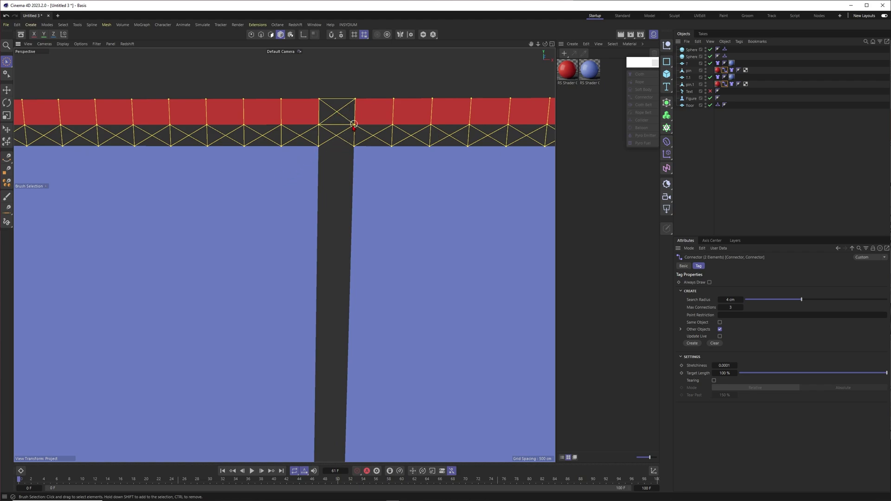
{"action": "left_click", "coordinate": [398, 116]}
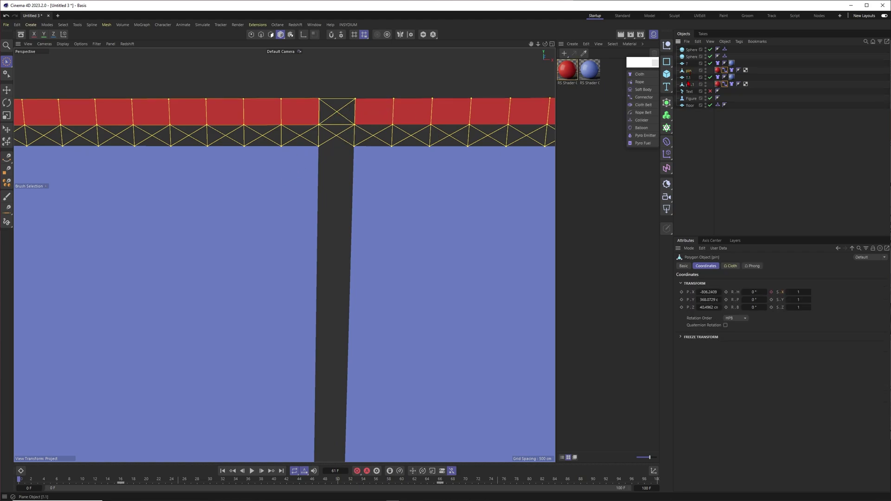
{"action": "left_click_drag", "start_coordinate": [332, 71], "coordinate": [335, 89]}
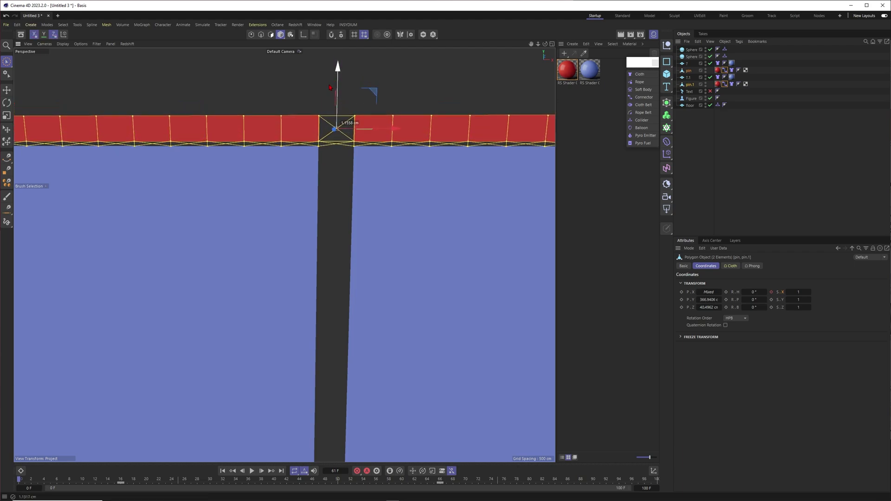
Set the Search Radius of both pin strips' Connector tags to 1 cm and create the connections again
{"action": "left_click", "coordinate": [724, 84]}
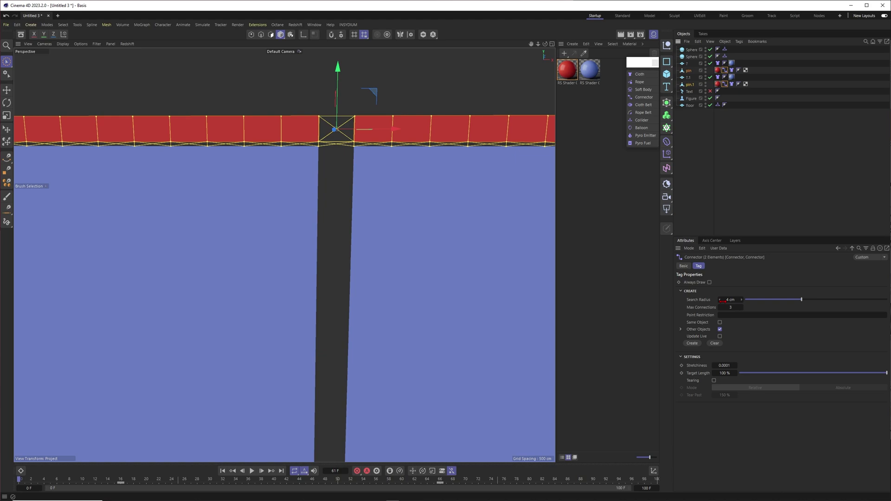
{"action": "left_click_drag", "start_coordinate": [723, 300], "coordinate": [668, 280]}
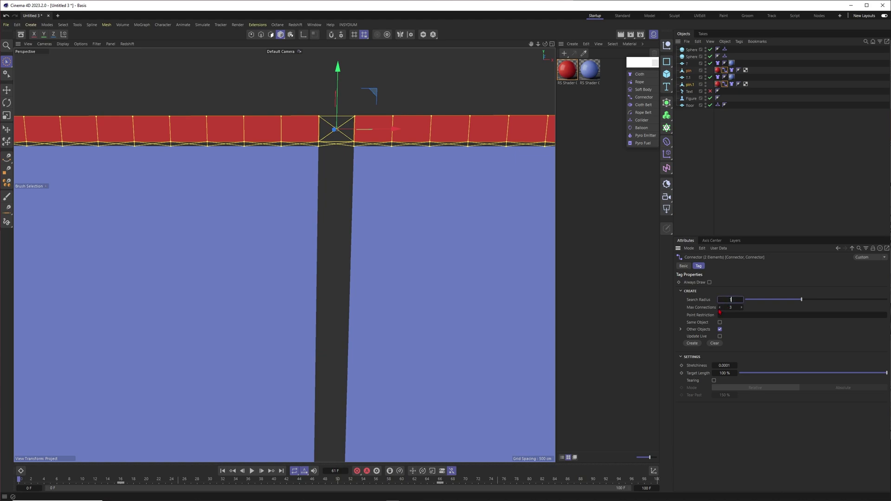
{"action": "left_click", "coordinate": [697, 344]}
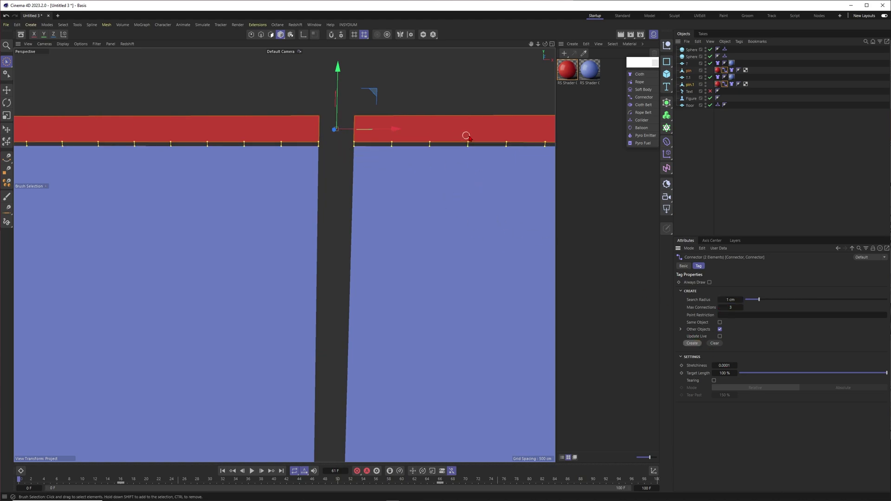
Deselect the pin strips and play the simulation to check how both curtains open, stopping at frame 62
{"action": "scroll", "coordinate": [348, 182], "scroll_direction": "down", "scroll_amount": 5}
{"action": "left_click", "coordinate": [455, 150]}
{"action": "scroll", "coordinate": [353, 223], "scroll_direction": "down", "scroll_amount": 3}
{"action": "middle_click_drag", "start_coordinate": [354, 251], "coordinate": [277, 215], "text": "alt"}
{"action": "scroll", "coordinate": [322, 221], "scroll_direction": "down", "scroll_amount": 3}
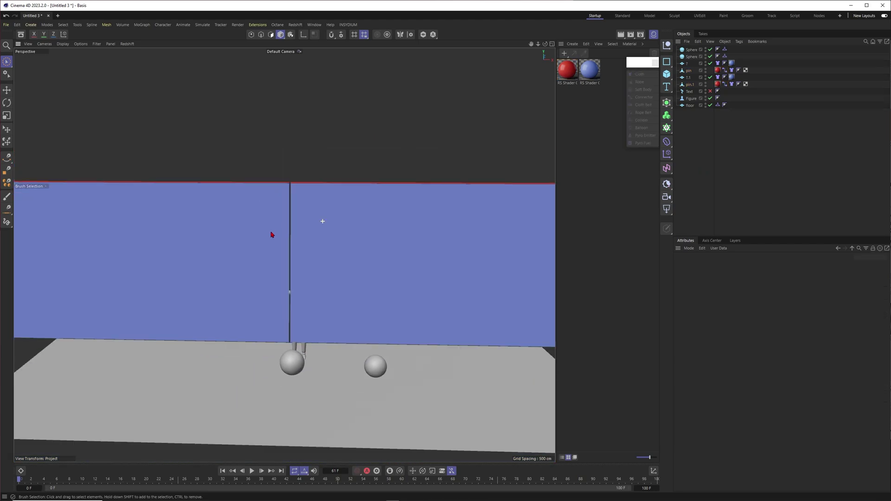
{"action": "right_click_drag", "start_coordinate": [272, 235], "coordinate": [260, 237], "text": "alt"}
{"action": "right_click_drag", "start_coordinate": [321, 259], "coordinate": [272, 282], "text": "alt"}
{"action": "middle_click_drag", "start_coordinate": [287, 276], "coordinate": [237, 273], "text": "alt"}
{"action": "left_click_drag", "start_coordinate": [237, 272], "coordinate": [243, 277], "text": "alt"}
{"action": "right_click_drag", "start_coordinate": [242, 277], "coordinate": [261, 277], "text": "alt"}
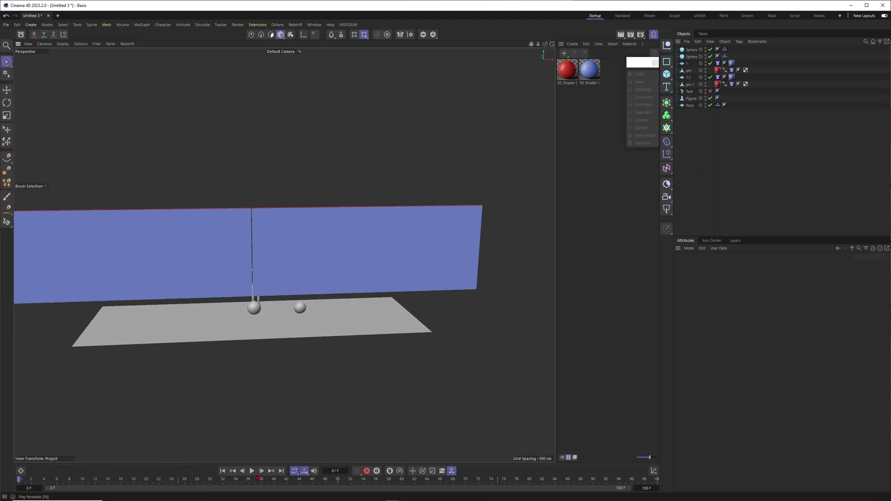
{"action": "left_click", "coordinate": [252, 471]}
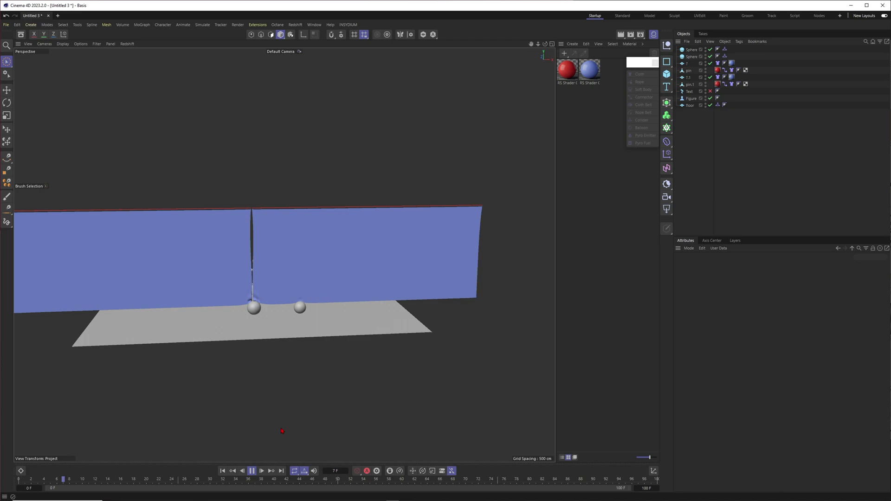
{"action": "scroll", "coordinate": [238, 282], "scroll_direction": "down", "scroll_amount": 2}
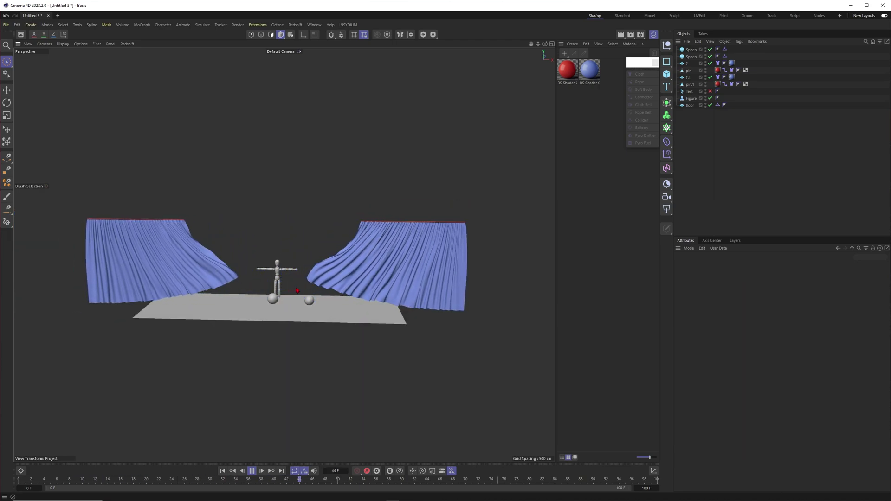
{"action": "left_click", "coordinate": [251, 471]}
Examine the figure and the two spheres up close, then the whole stage with the opened curtains
{"action": "left_click_drag", "start_coordinate": [266, 282], "coordinate": [283, 255], "text": "alt"}
{"action": "right_click_drag", "start_coordinate": [282, 255], "coordinate": [332, 250], "text": "alt"}
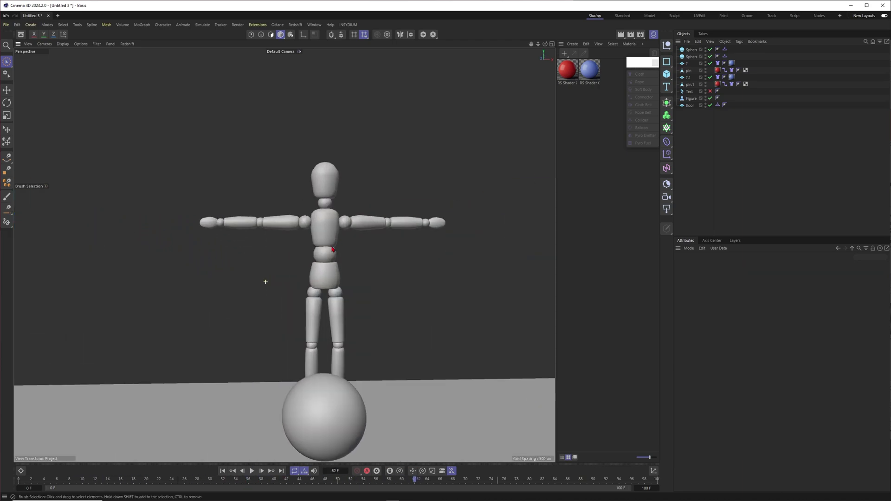
{"action": "left_click", "coordinate": [332, 249]}
{"action": "scroll", "coordinate": [332, 249], "scroll_direction": "up", "scroll_amount": 2}
{"action": "scroll", "coordinate": [285, 255], "scroll_direction": "down", "scroll_amount": 6}
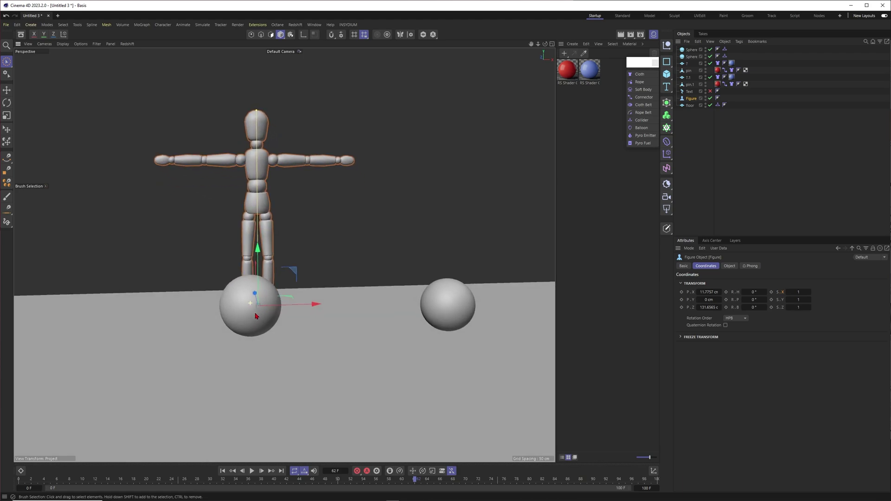
{"action": "left_click_drag", "start_coordinate": [255, 314], "coordinate": [257, 317], "text": "alt"}
{"action": "left_click", "coordinate": [448, 300]}
{"action": "left_click_drag", "start_coordinate": [449, 300], "coordinate": [459, 334], "text": "alt"}
{"action": "left_click_drag", "start_coordinate": [471, 265], "coordinate": [350, 226], "text": "alt"}
{"action": "scroll", "coordinate": [173, 277], "scroll_direction": "down", "scroll_amount": 10}
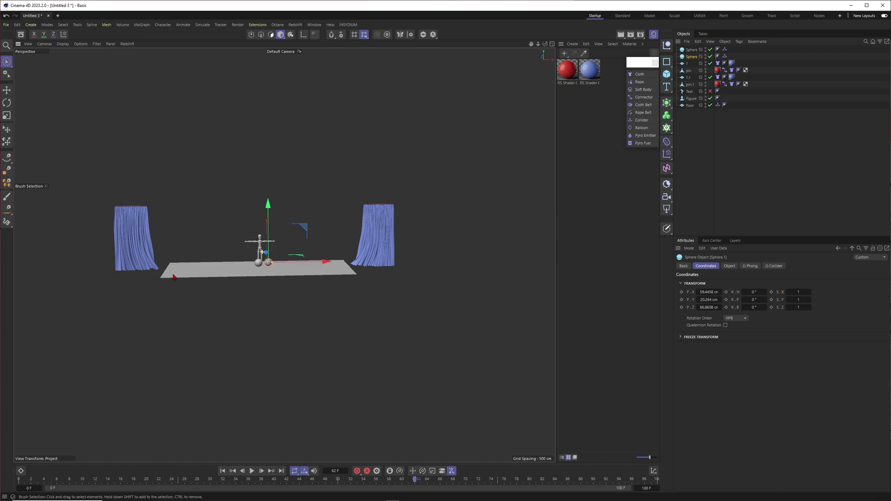
{"action": "scroll", "coordinate": [365, 229], "scroll_direction": "up", "scroll_amount": 2}
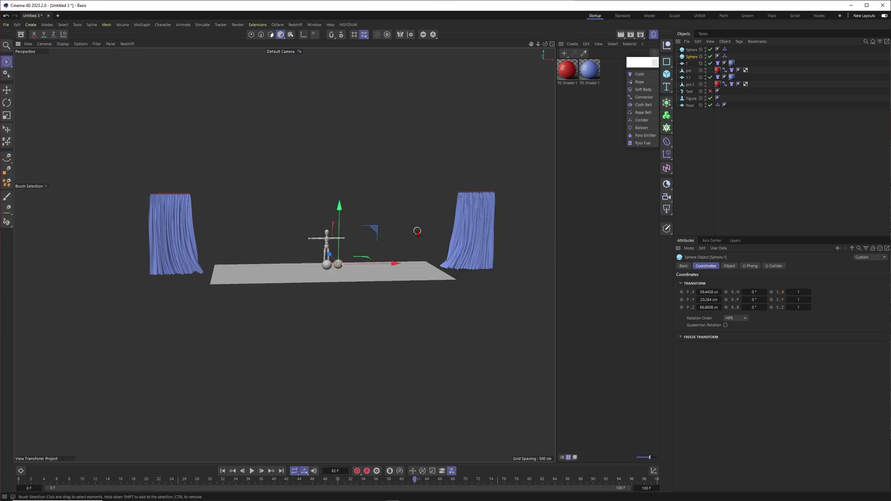